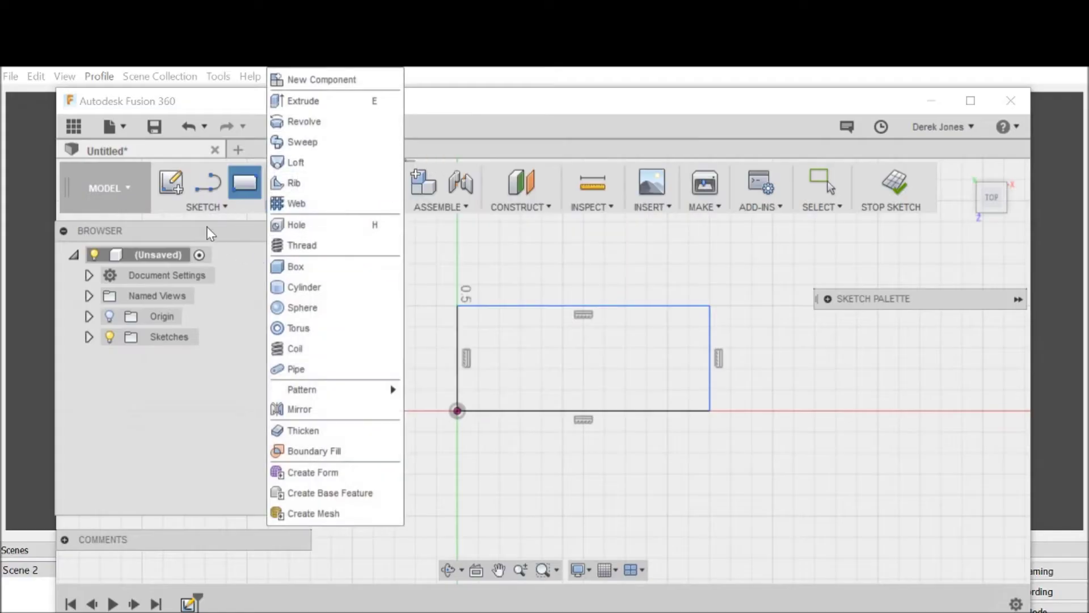
Place a sketch text inside the rectangle, just above and beside its corner at the origin
left_click(207, 203)
left_click(182, 295)
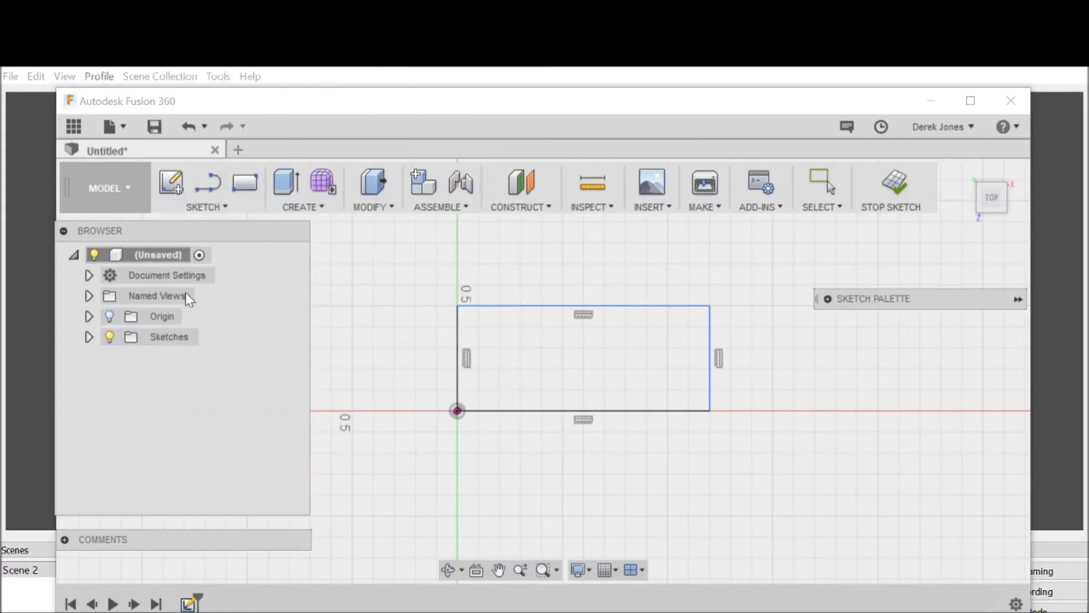
left_click(479, 388)
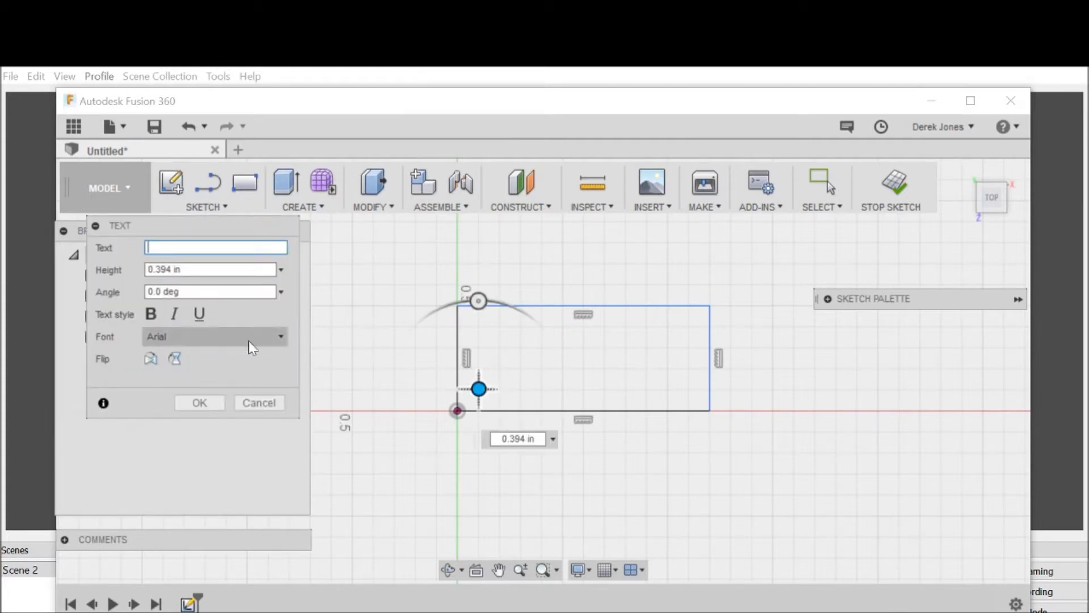
Set the text's font to Times New Roman with bold and italic style
left_click(276, 338)
scroll(238, 434, "down", 10)
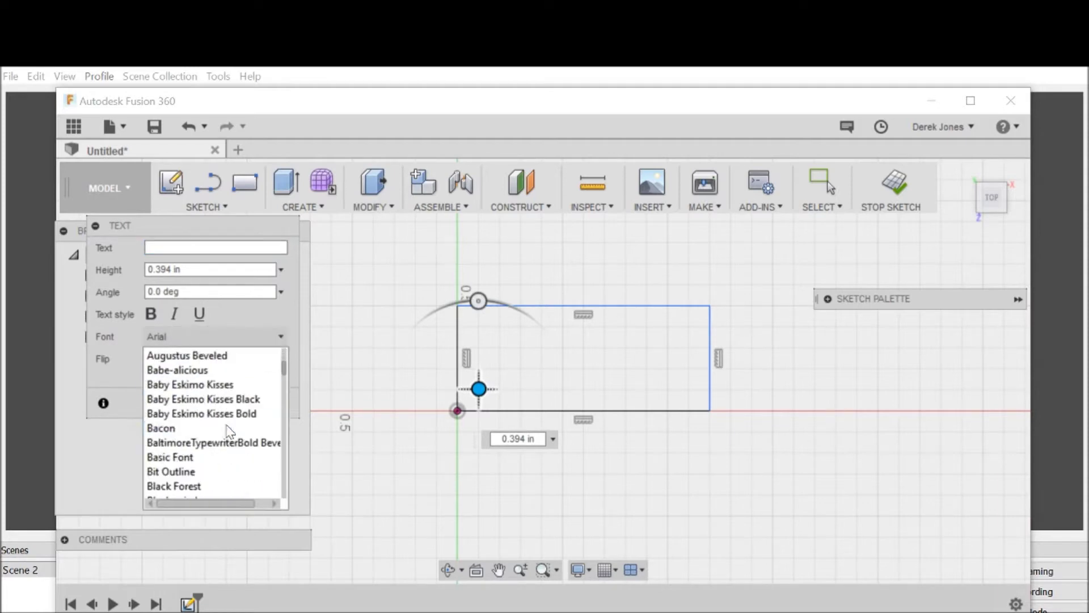
scroll(240, 443, "down", 3)
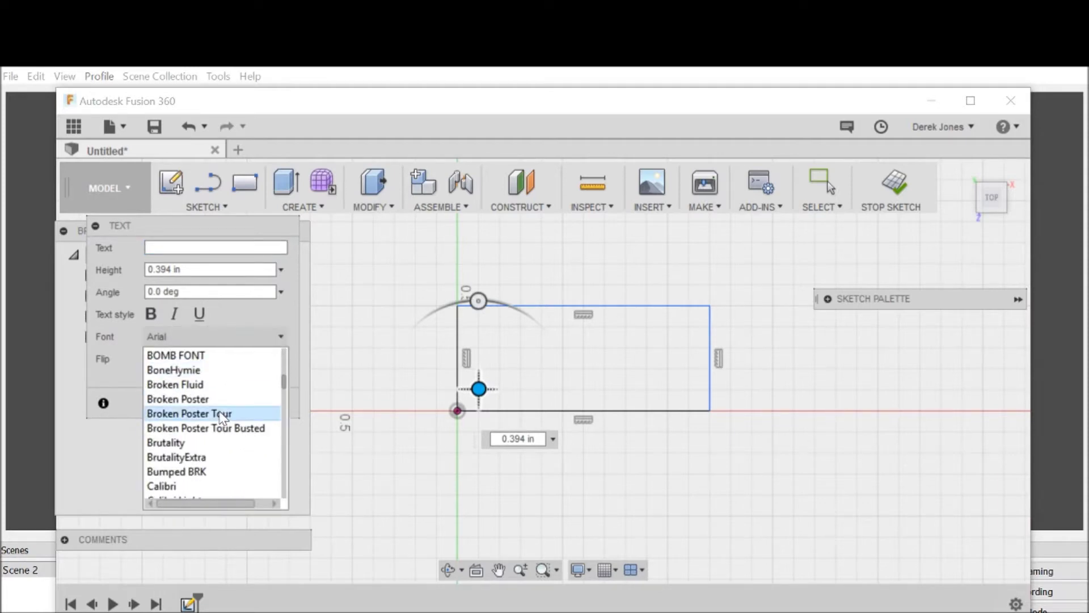
scroll(224, 420, "down", 20)
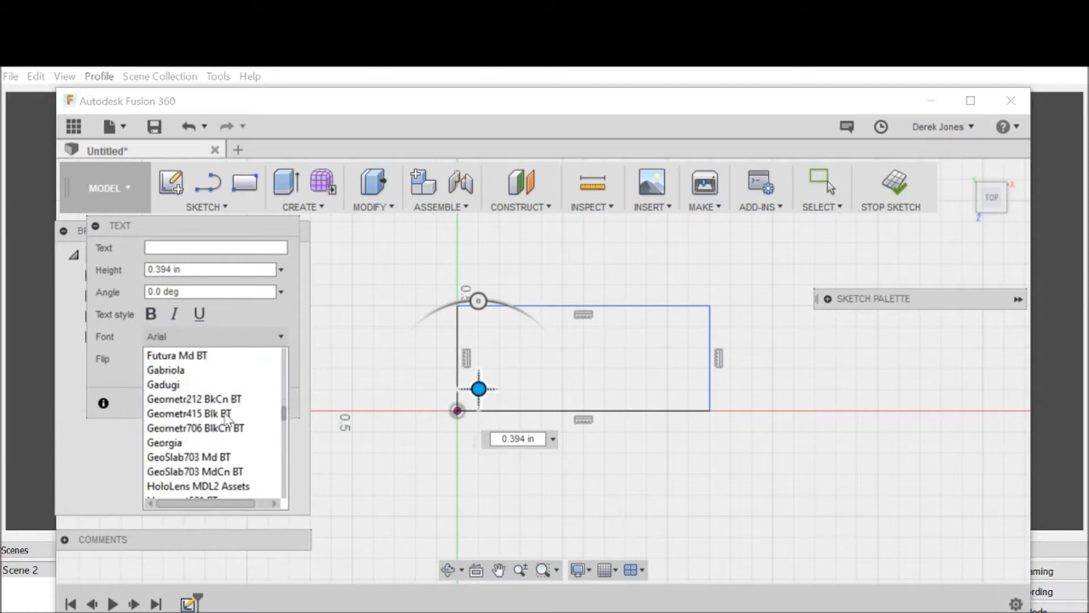
scroll(227, 421, "down", 12)
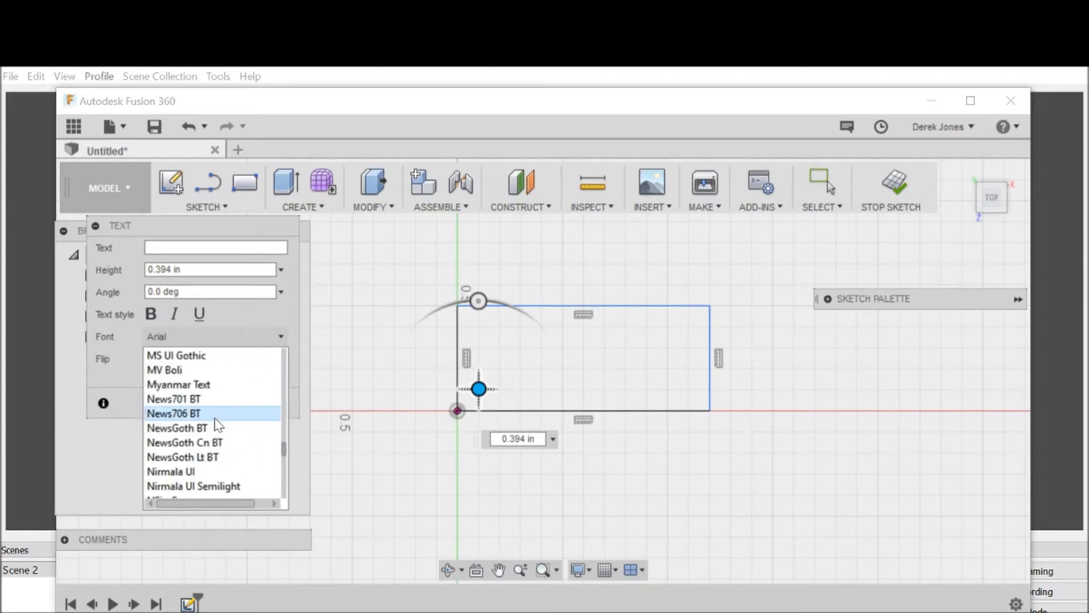
scroll(221, 433, "down", 2)
scroll(221, 433, "down", 9)
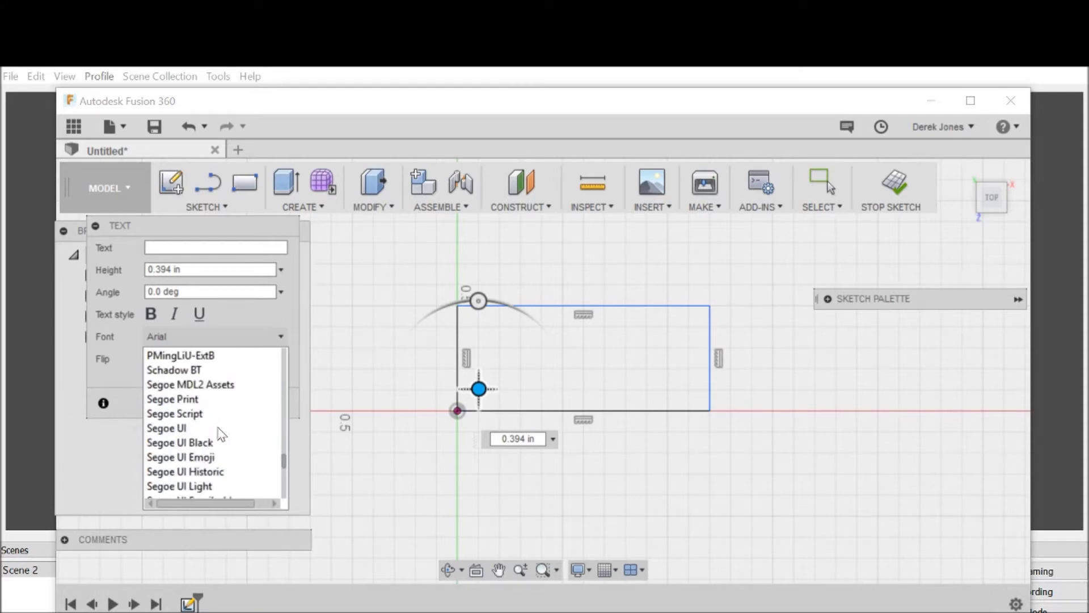
scroll(221, 433, "down", 3)
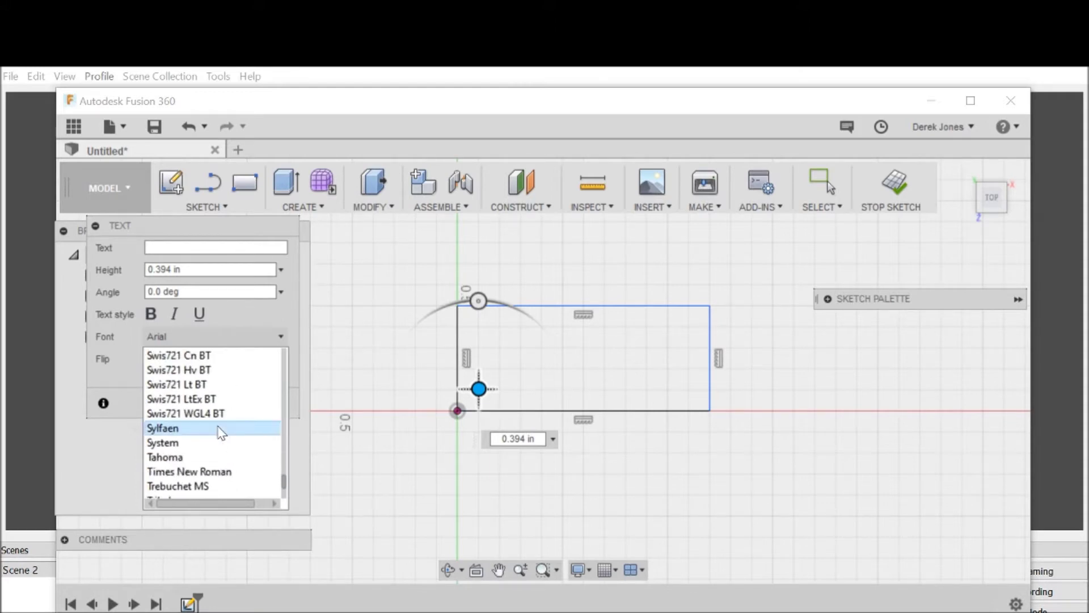
left_click(214, 472)
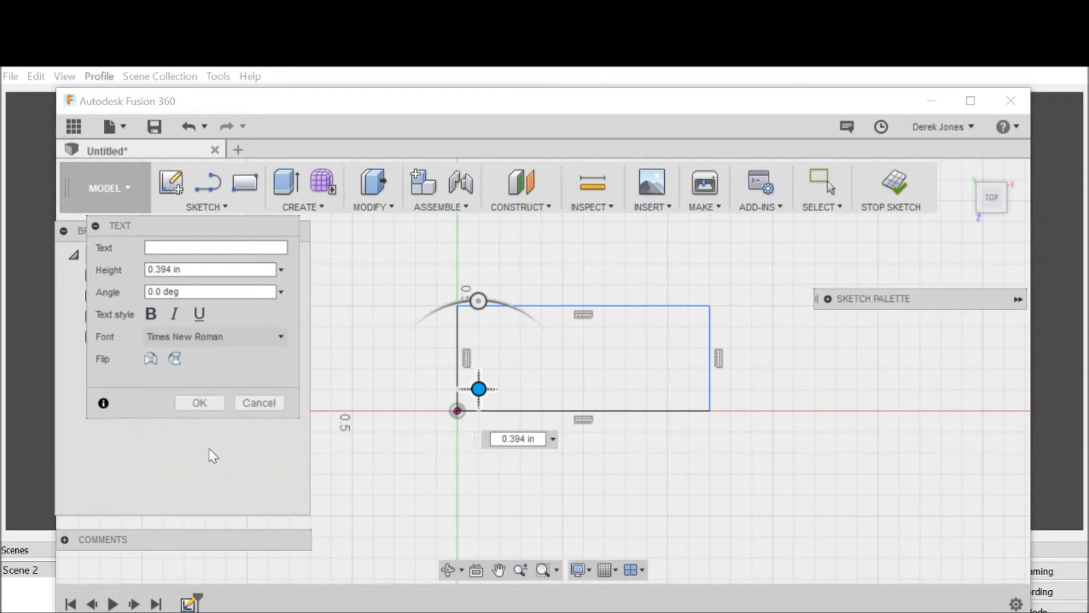
left_click(151, 316)
left_click(175, 314)
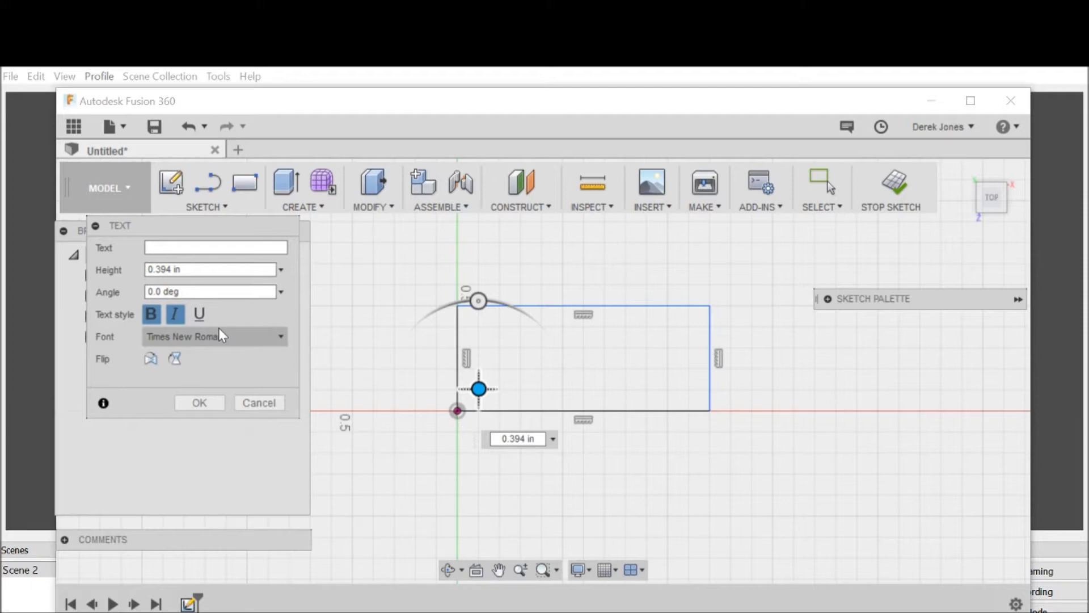
Enter GigiGoes as the text content and create the text
left_click(216, 247)
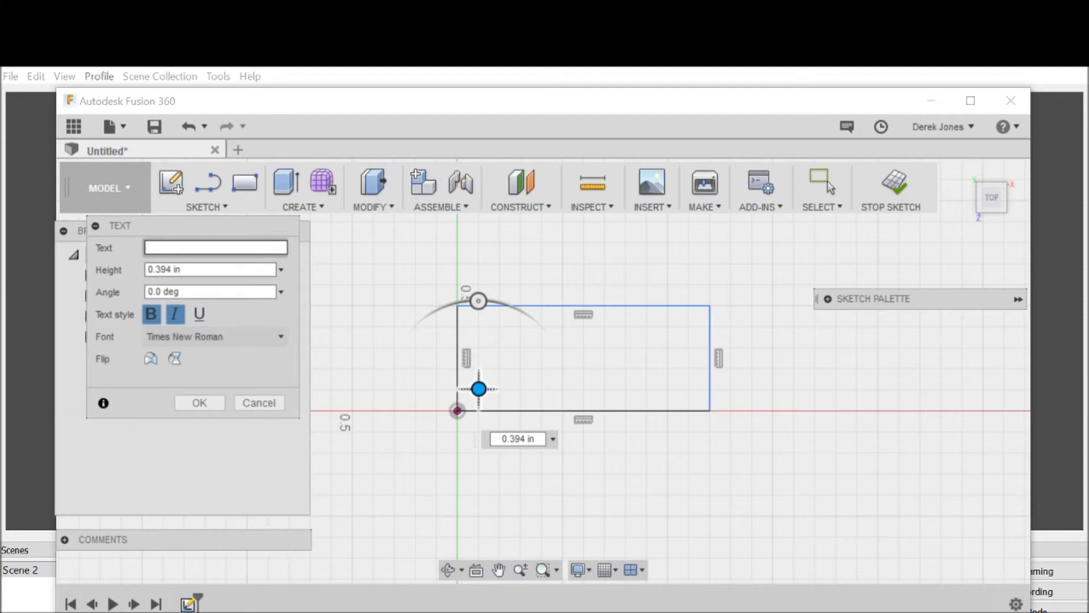
type("Gig")
key("BackSpace")
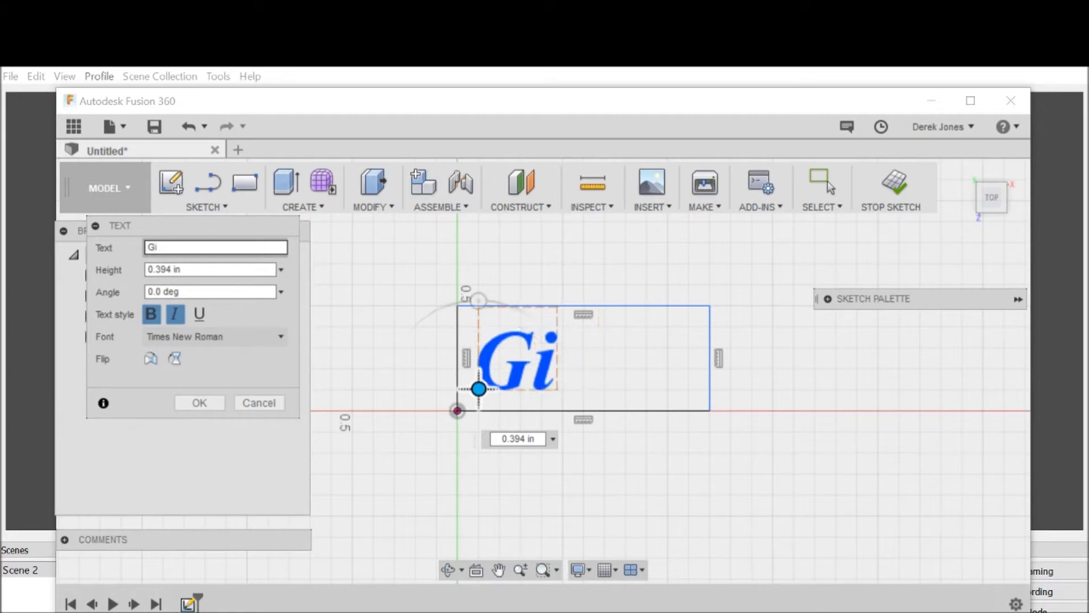
type("Gi")
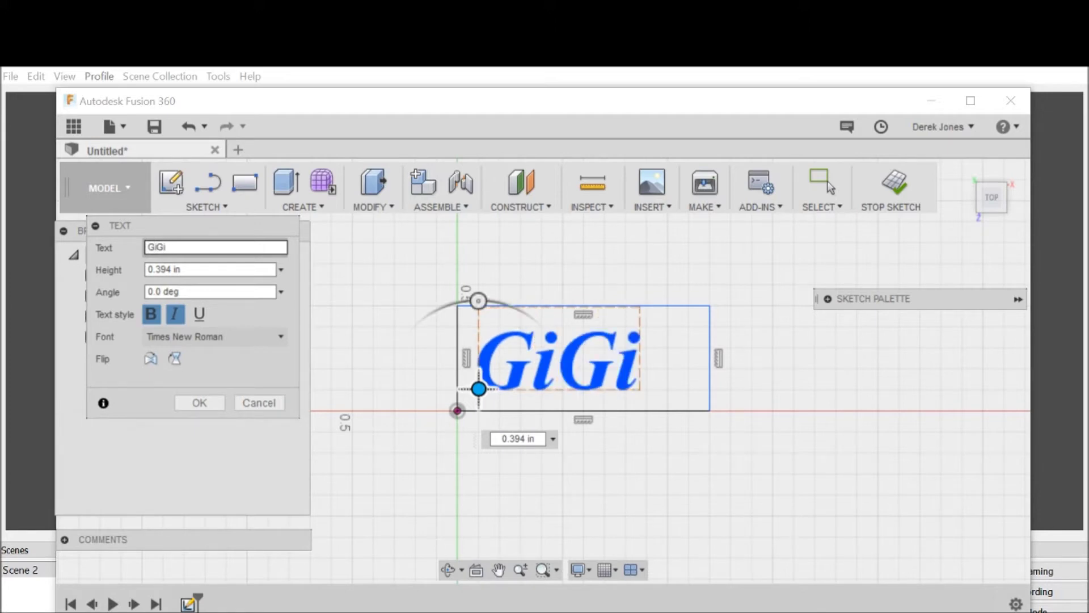
type("G")
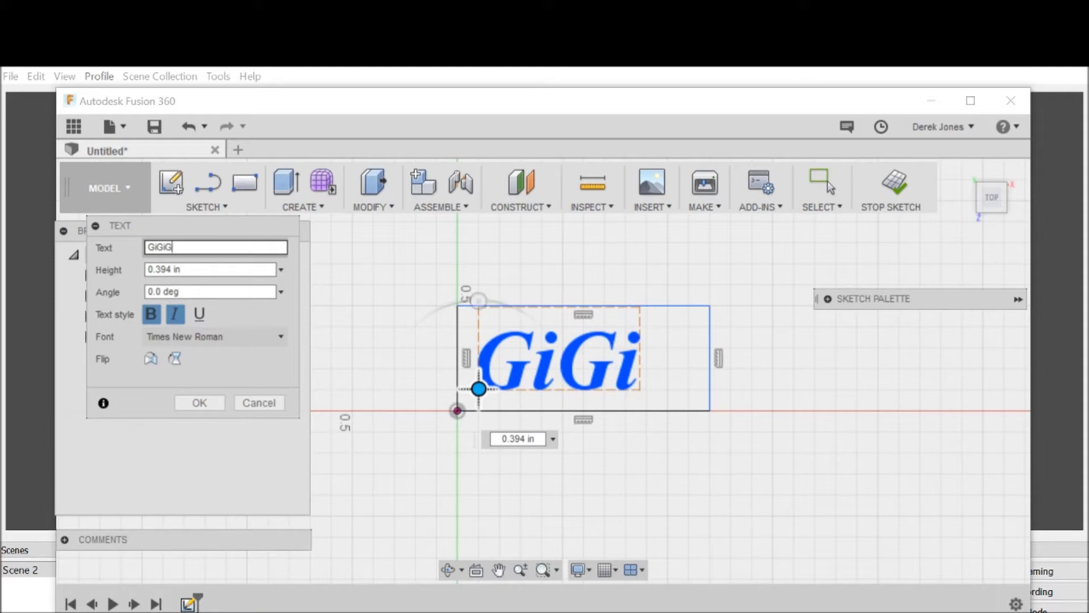
type("oes")
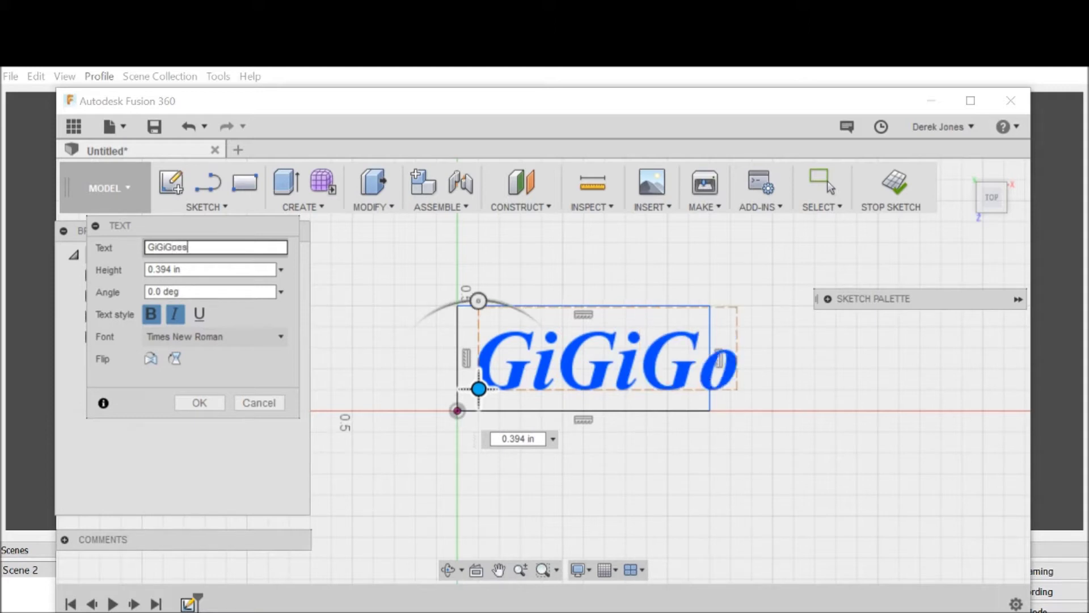
type("S")
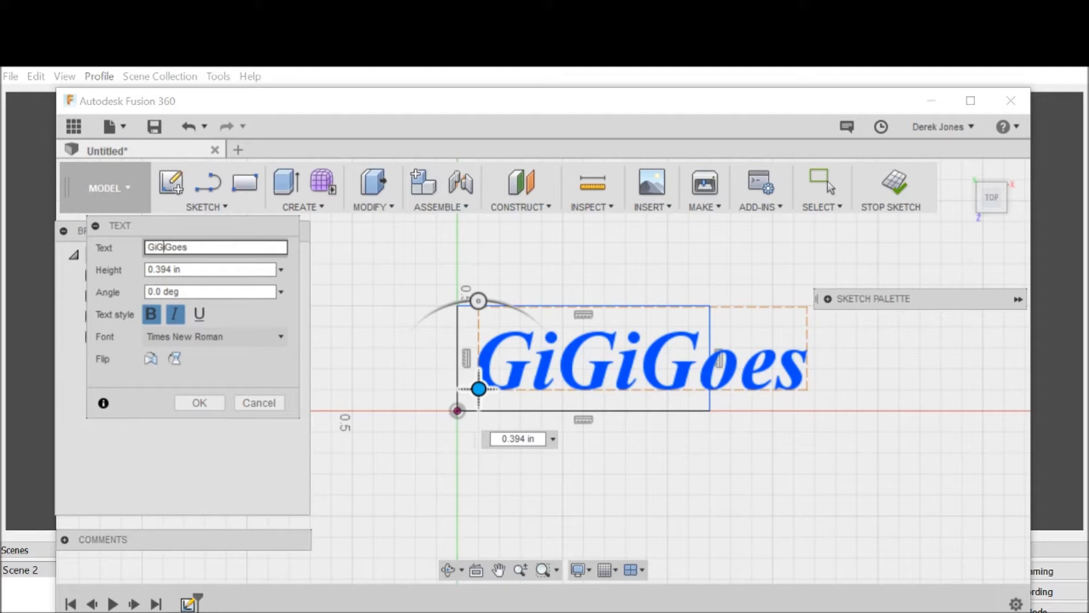
key("BackSpace")
type("g")
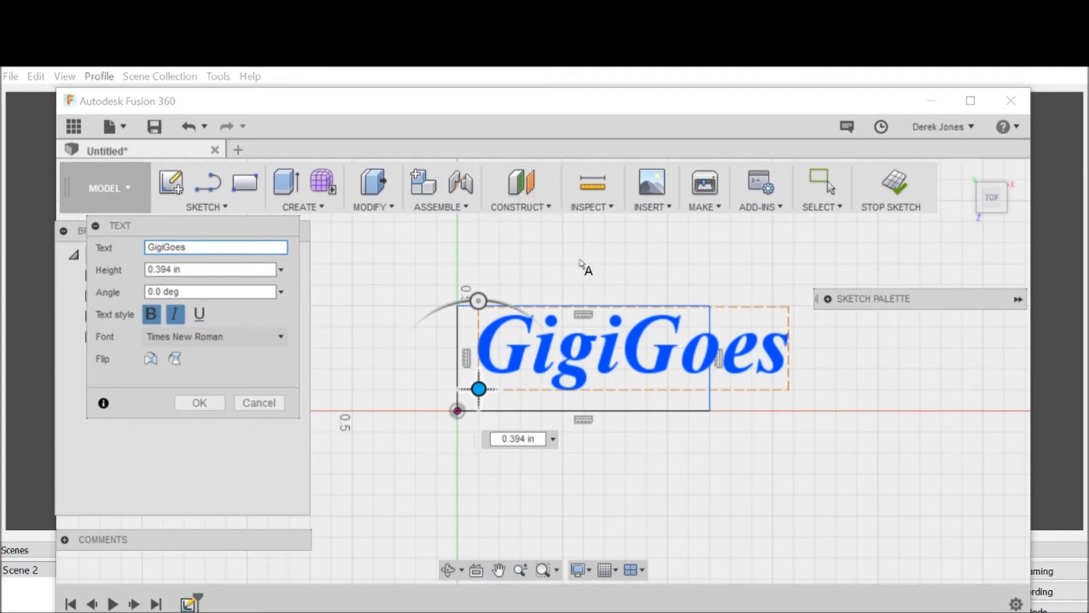
left_click(188, 401)
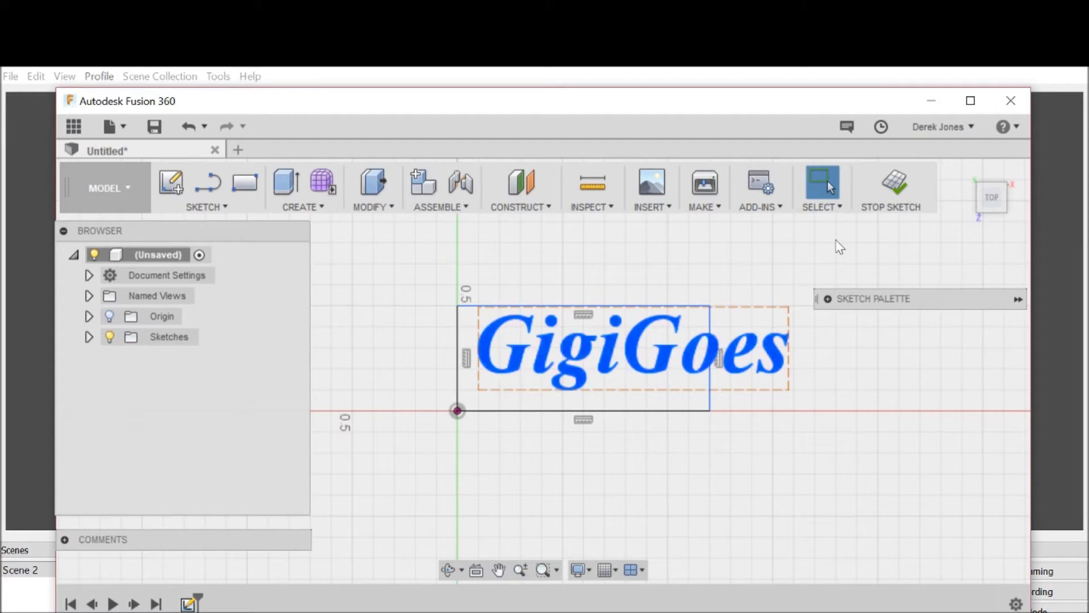
Extrude the GigiGoes text by -0.125 in as a new body
mouse_move(1005, 198)
left_mouse_down()
mouse_move(914, 197)
mouse_move(1001, 199)
left_mouse_up()
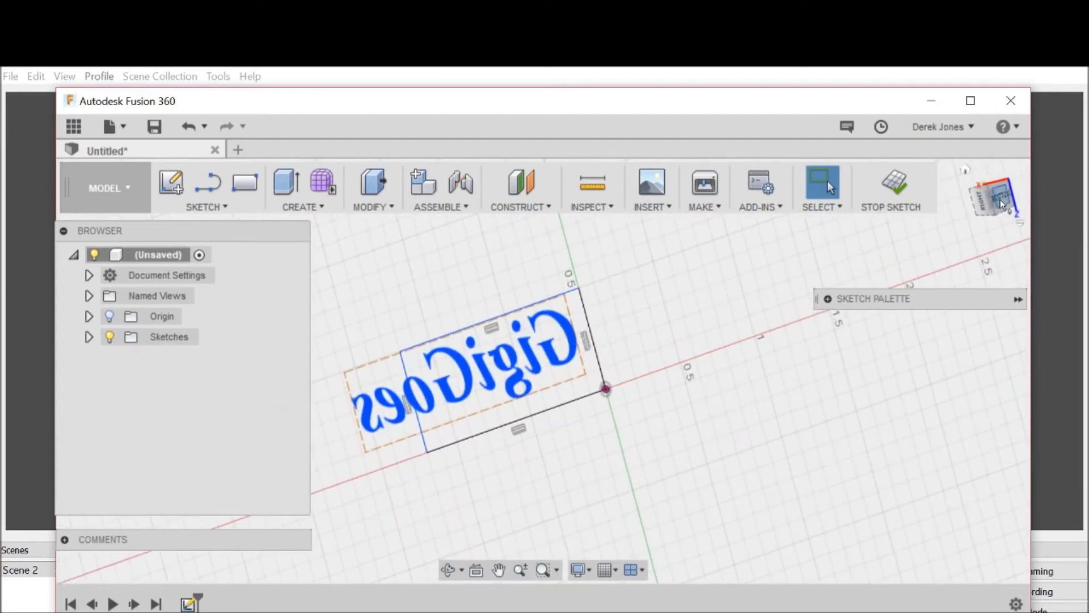
left_click(315, 198)
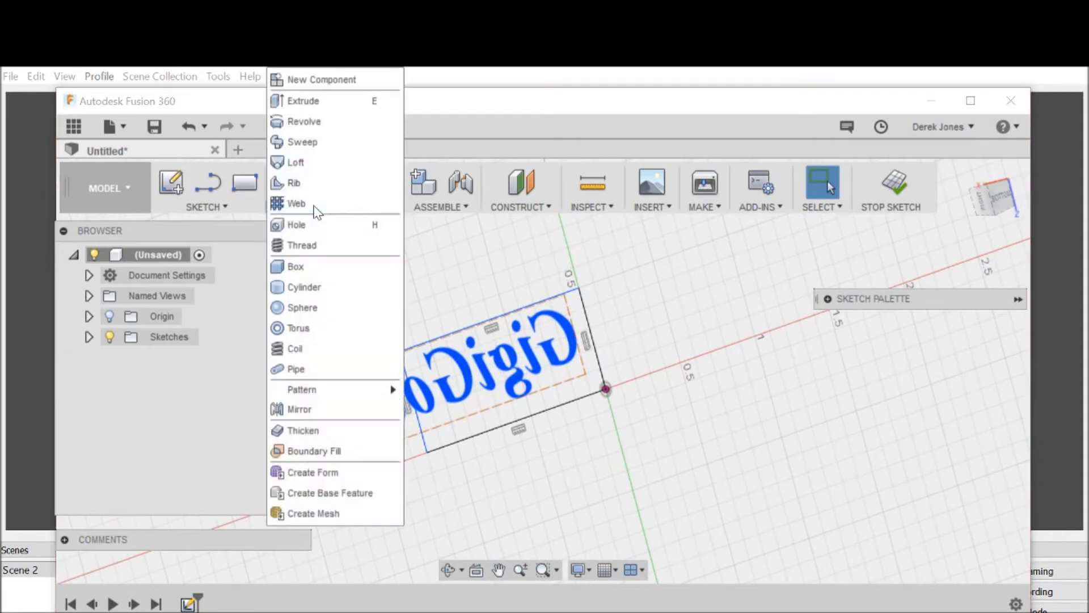
left_click(300, 97)
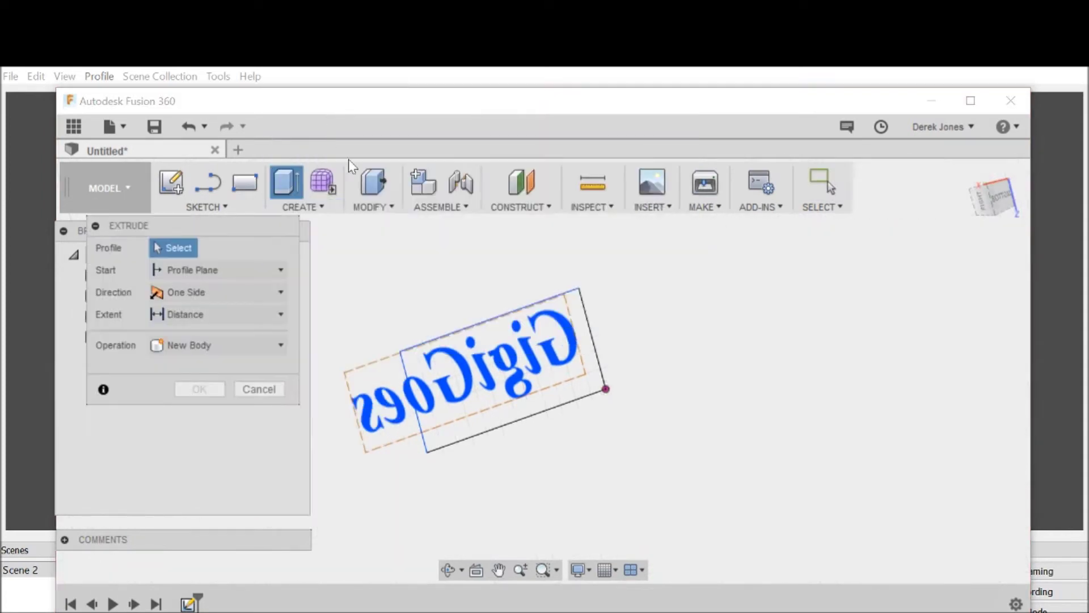
left_click(498, 378)
left_click_drag(479, 379, 536, 383)
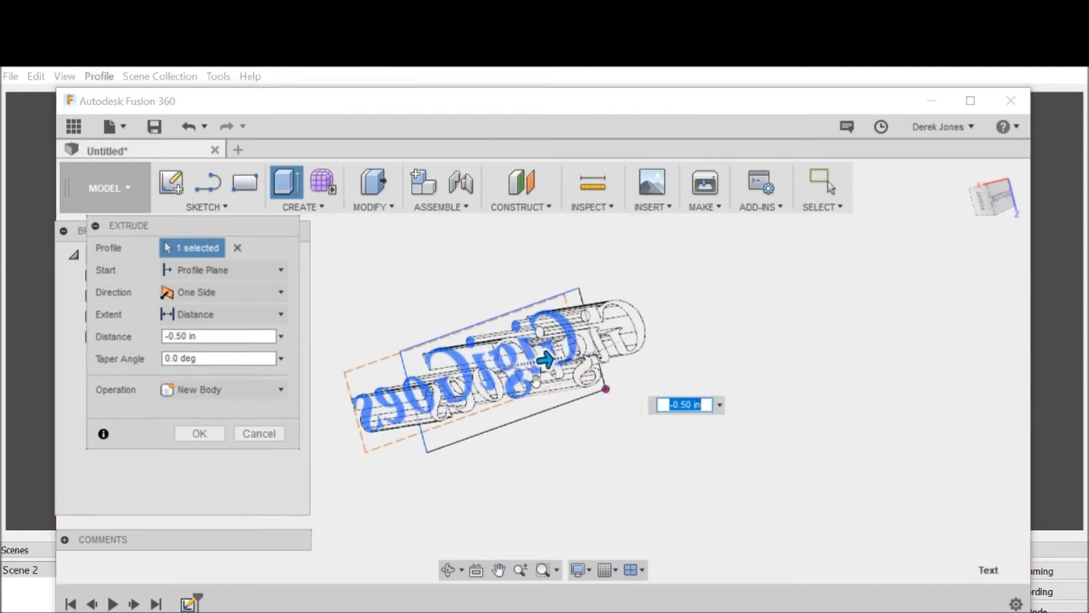
key("BackSpace")
type("-.125")
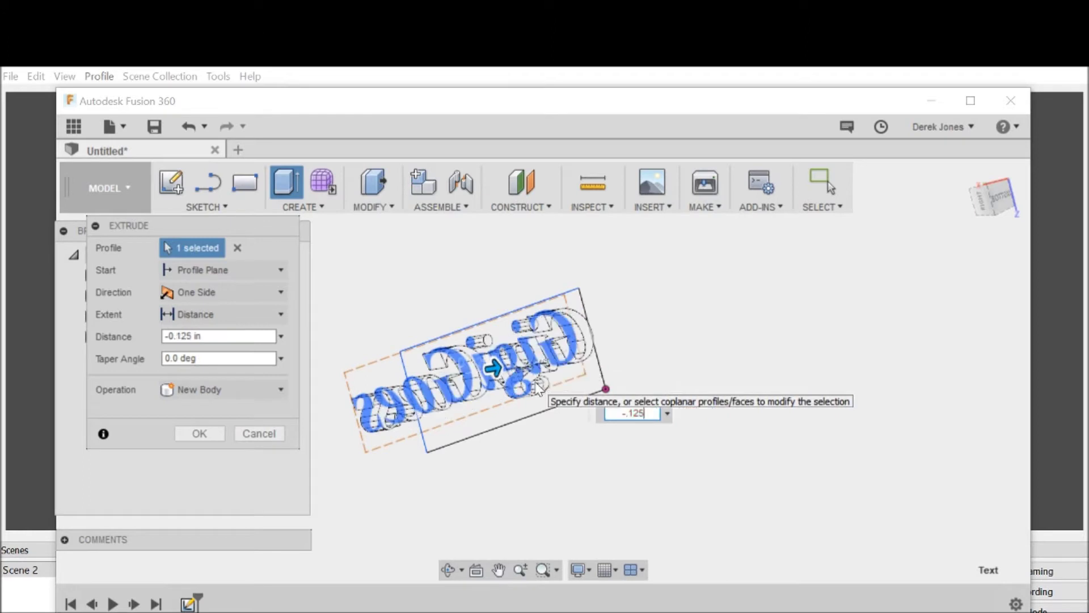
key("Return")
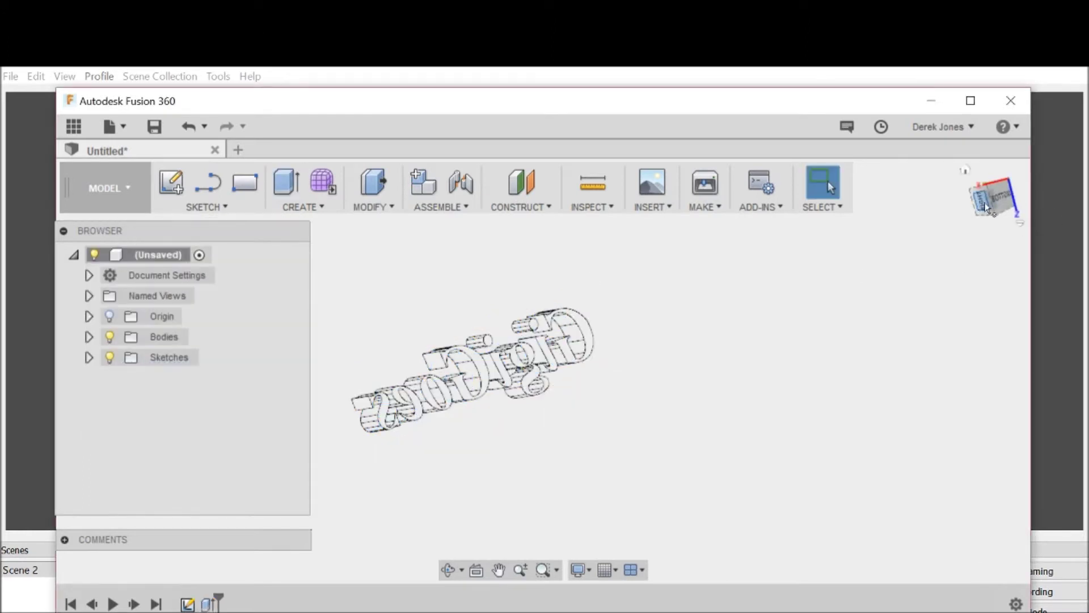
Sketch a center rectangle about 1.614 by 0.502 in around the lettering, on the face of the second G
left_click_drag(986, 207, 972, 202)
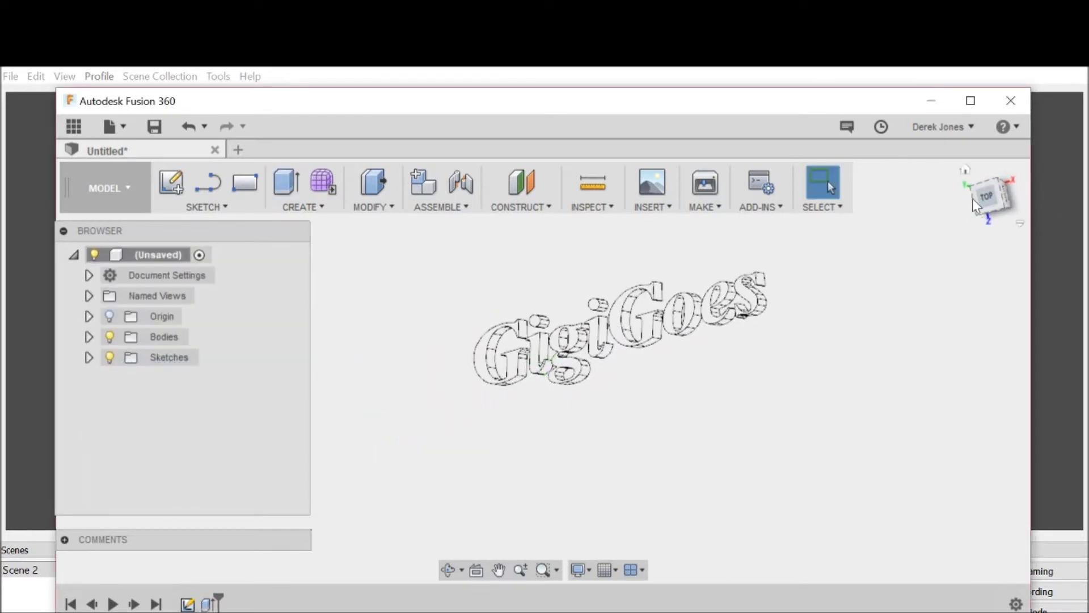
left_click(992, 197)
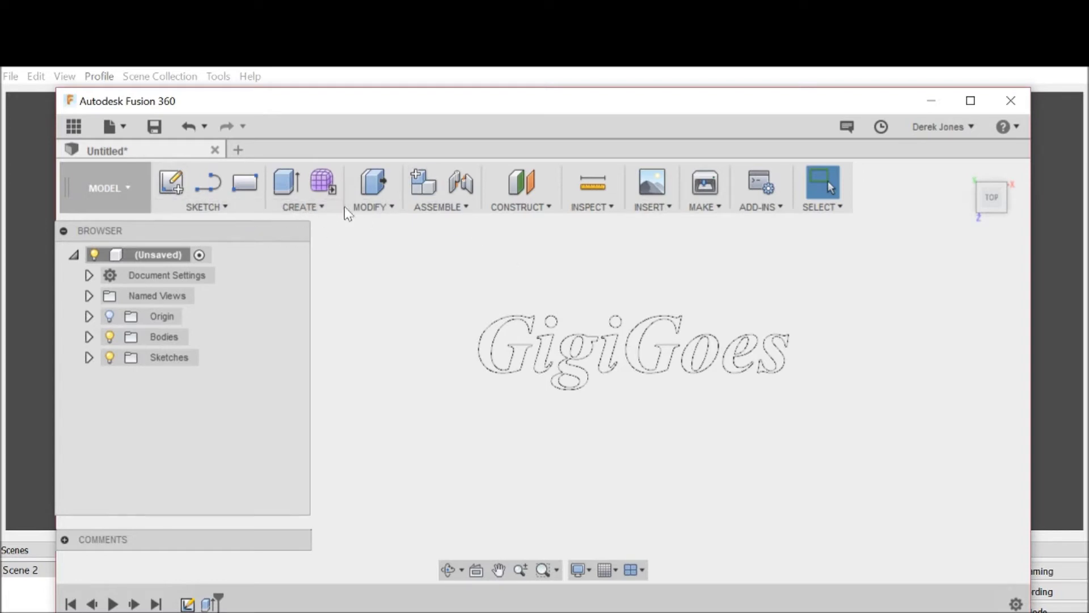
left_click(300, 208)
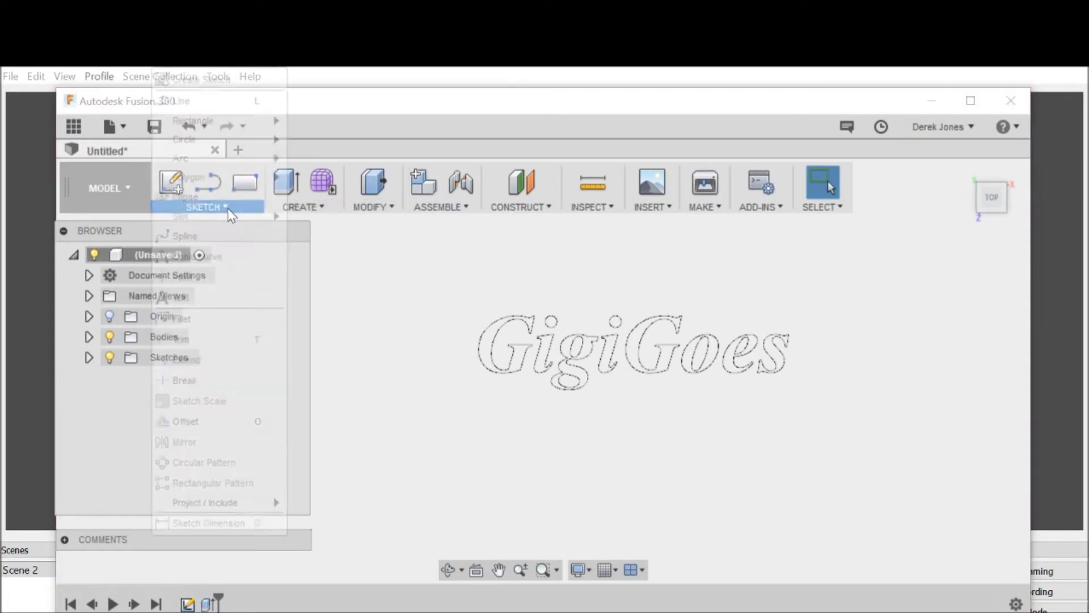
mouse_move(221, 123)
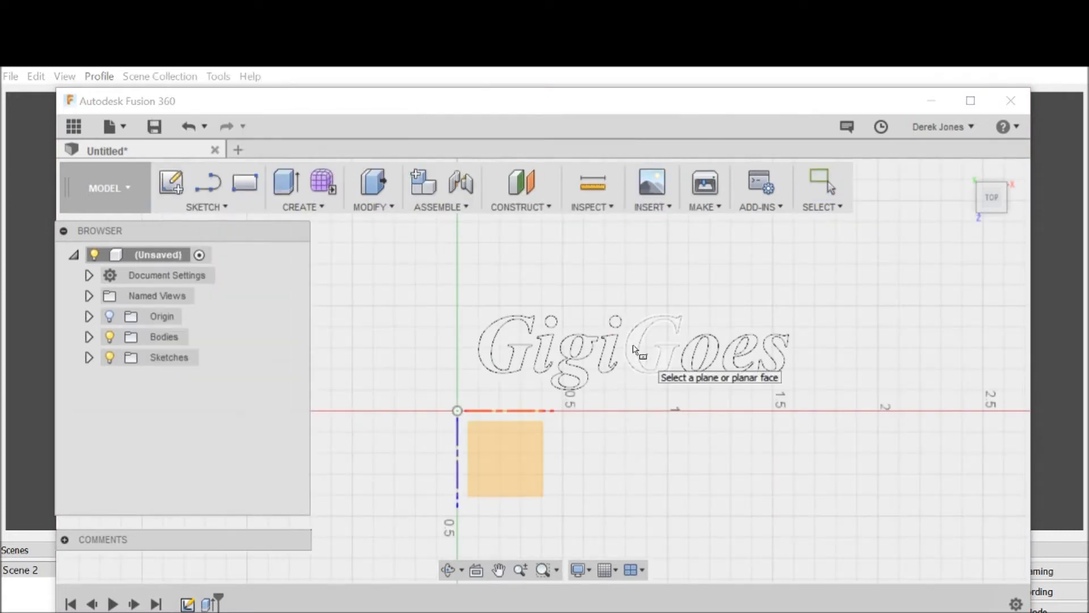
left_click(634, 353)
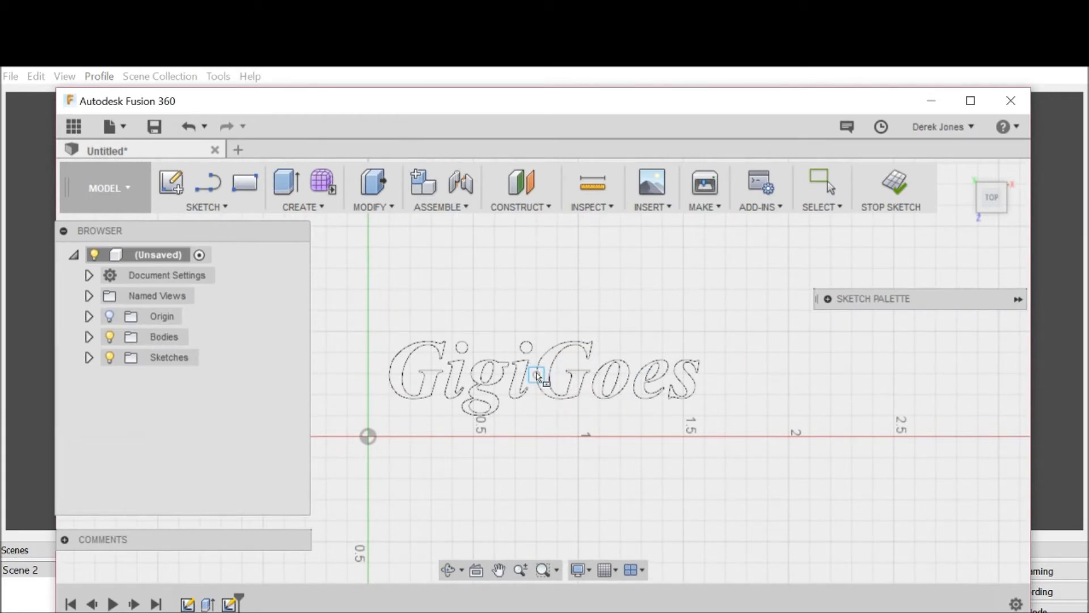
left_click(536, 376)
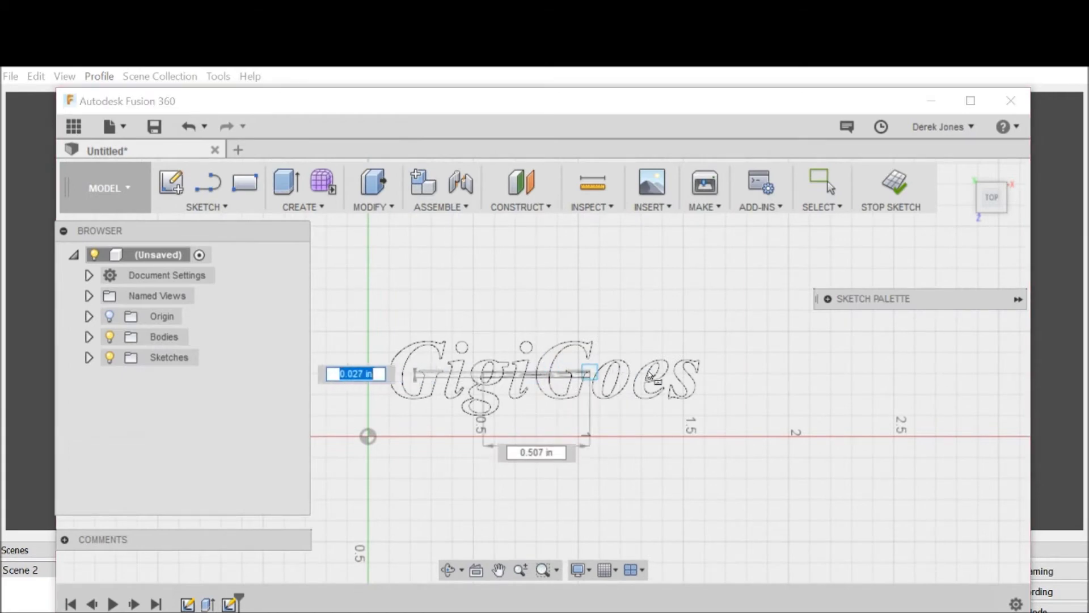
left_click(708, 429)
key("e")
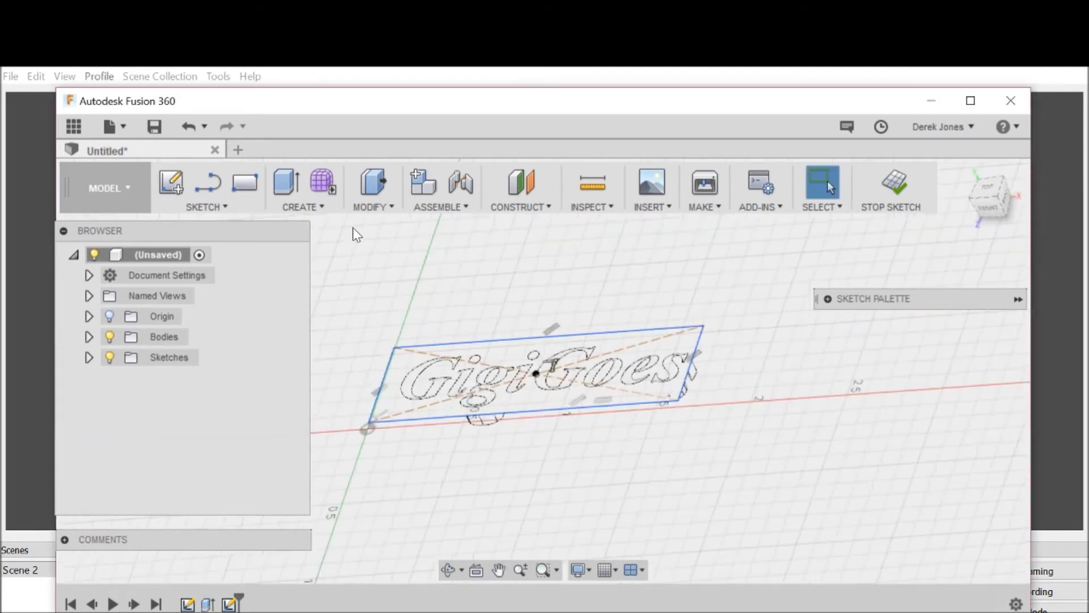
Extrude the rectangle around the lettering together with the second G's profile by 0.125 in, joined to the letters
left_click(379, 207)
left_click(380, 221)
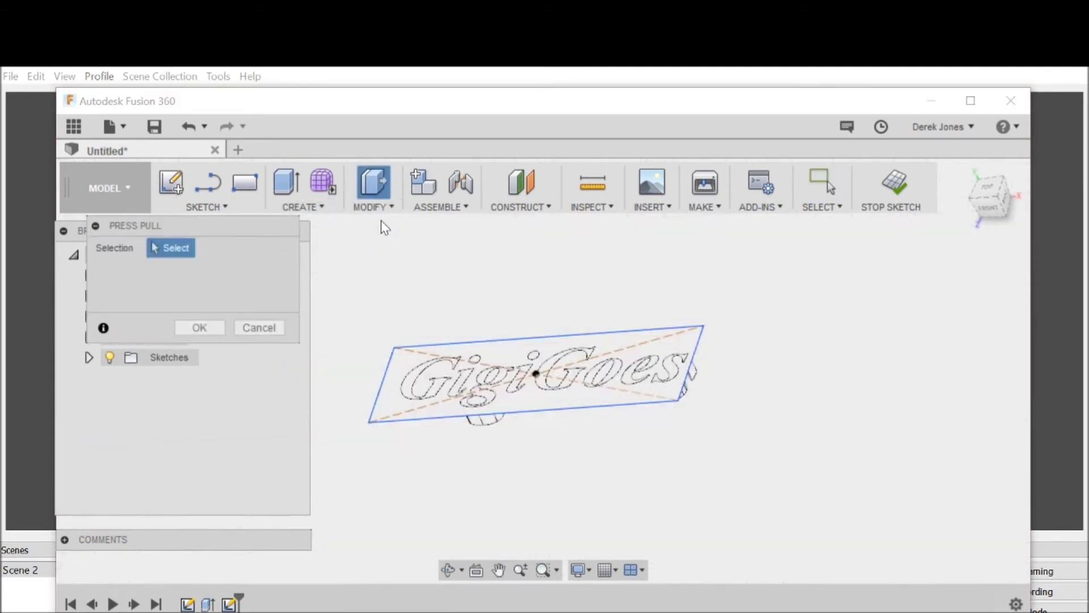
left_click(468, 376)
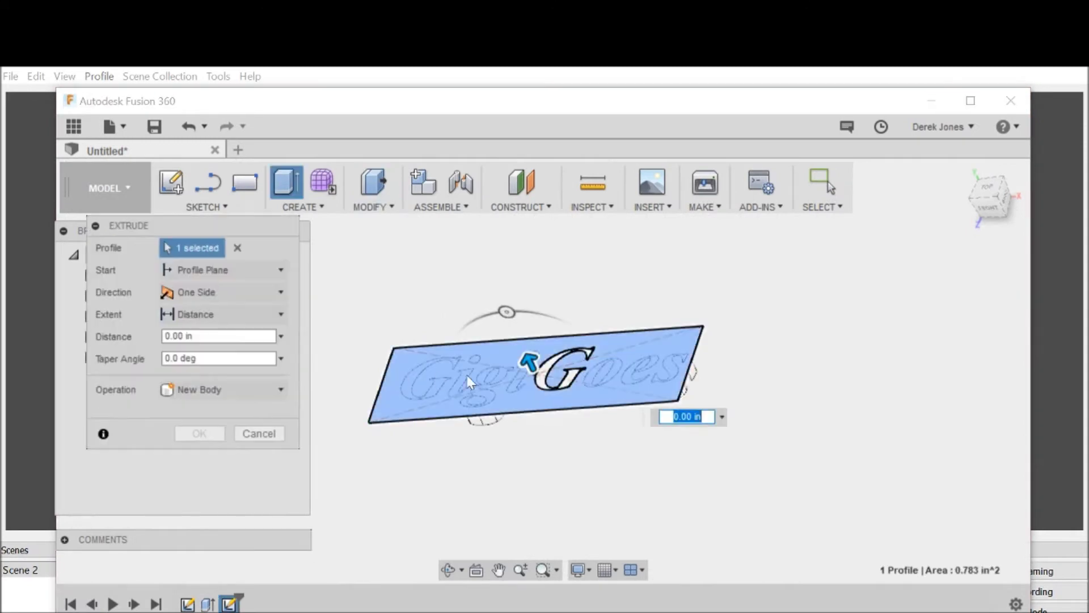
left_click(542, 376)
left_click_drag(559, 357, 554, 343)
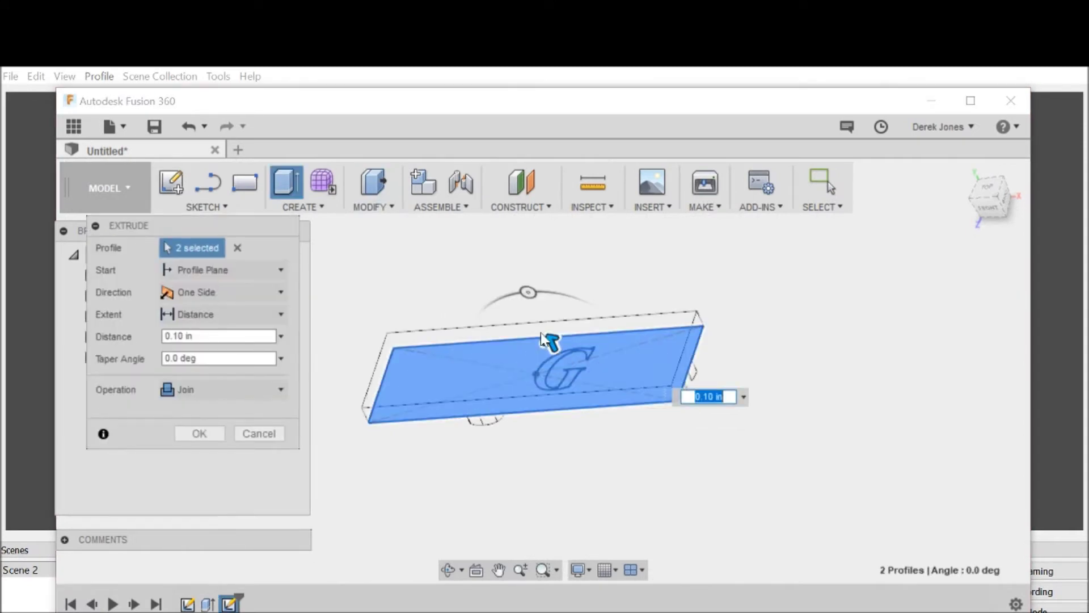
type(".125")
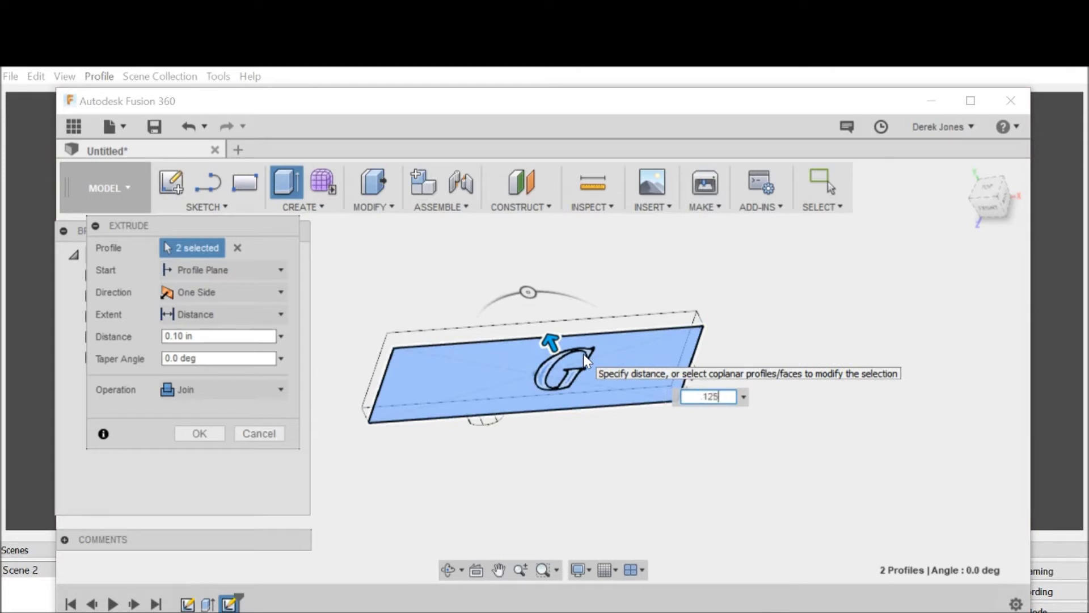
key("Return")
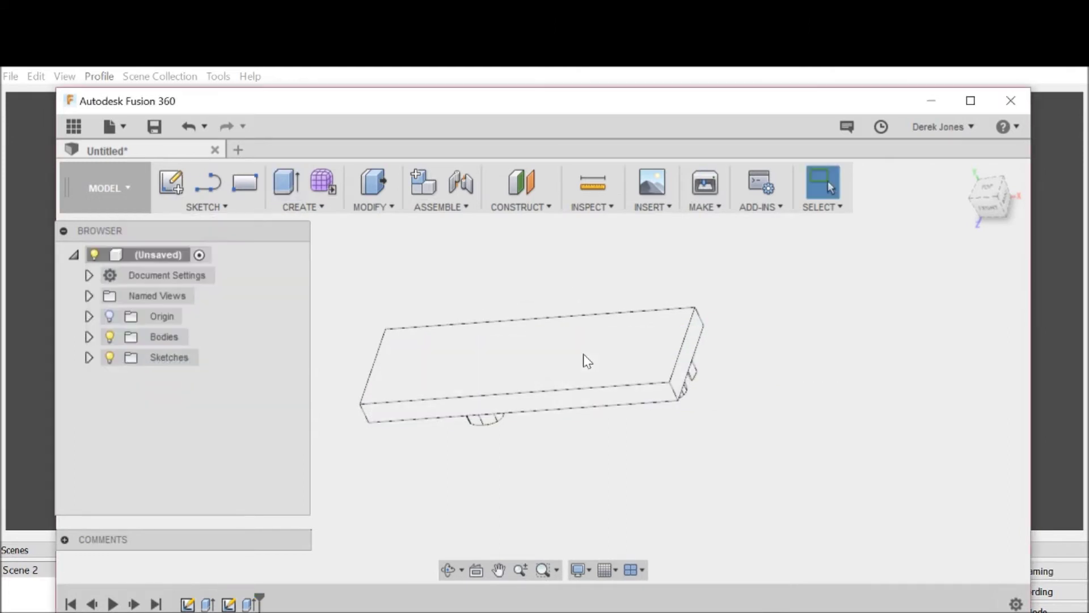
Sketch a center diameter circle about 0.5 in across near the middle of the plate's back face, reaching its long edge
mouse_move(991, 207)
left_mouse_down()
mouse_move(977, 181)
mouse_move(998, 199)
left_mouse_up()
mouse_move(543, 371)
middle_mouse_down("shift")
mouse_move(625, 363)
mouse_move(619, 318)
mouse_move(585, 335)
middle_mouse_up("shift")
mouse_move(715, 324)
middle_mouse_down("shift")
mouse_move(744, 363)
mouse_move(613, 284)
middle_mouse_up("shift")
middle_click_drag(723, 369, 690, 347, "shift")
left_click_drag(997, 196, 989, 210)
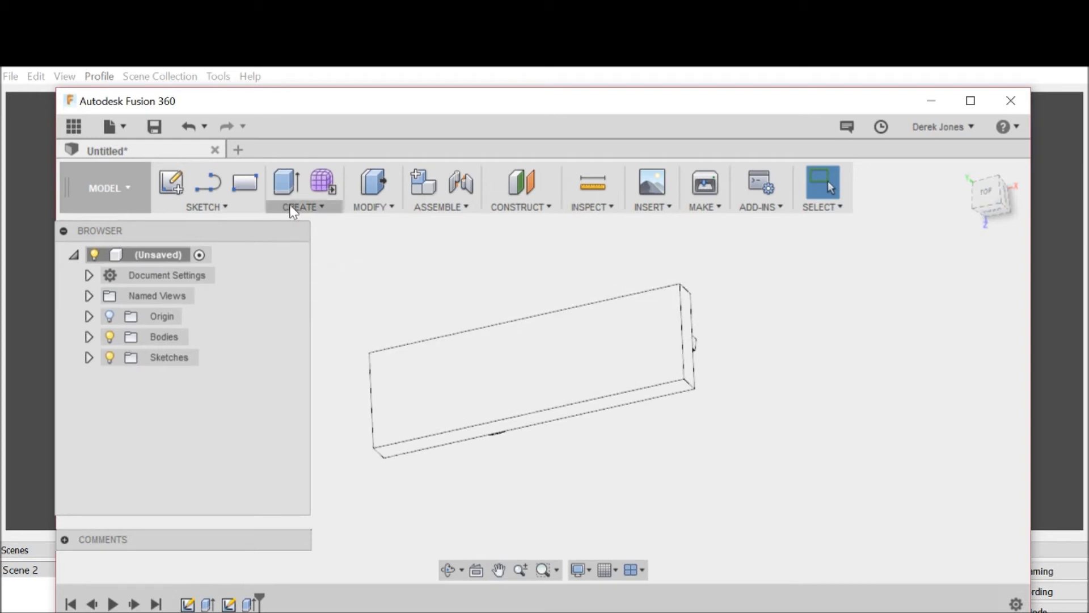
left_click(188, 213)
mouse_move(216, 140)
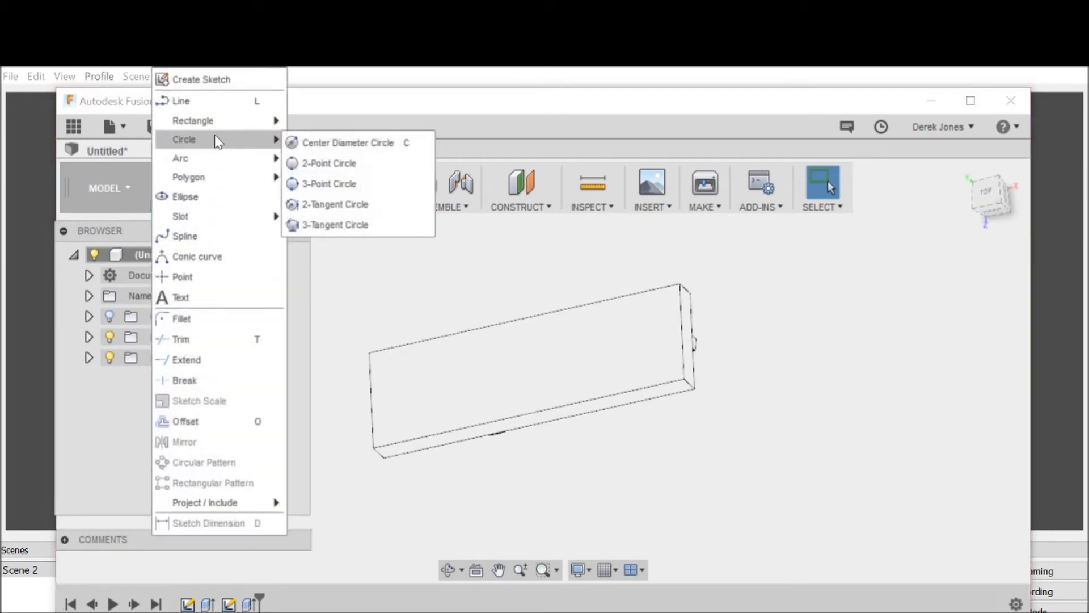
left_click(335, 146)
left_click(548, 378)
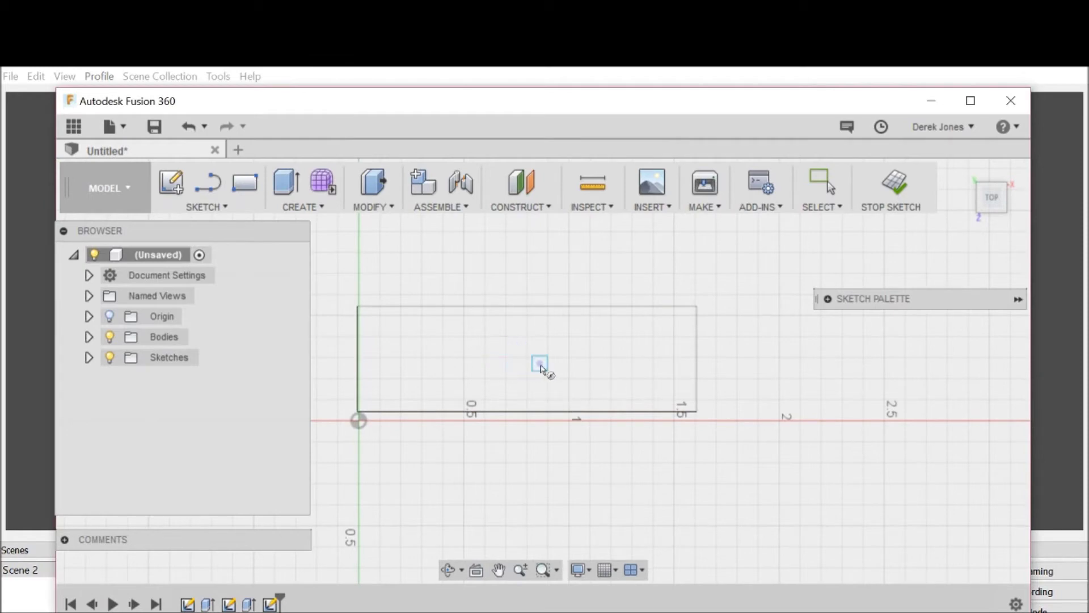
left_click(527, 359)
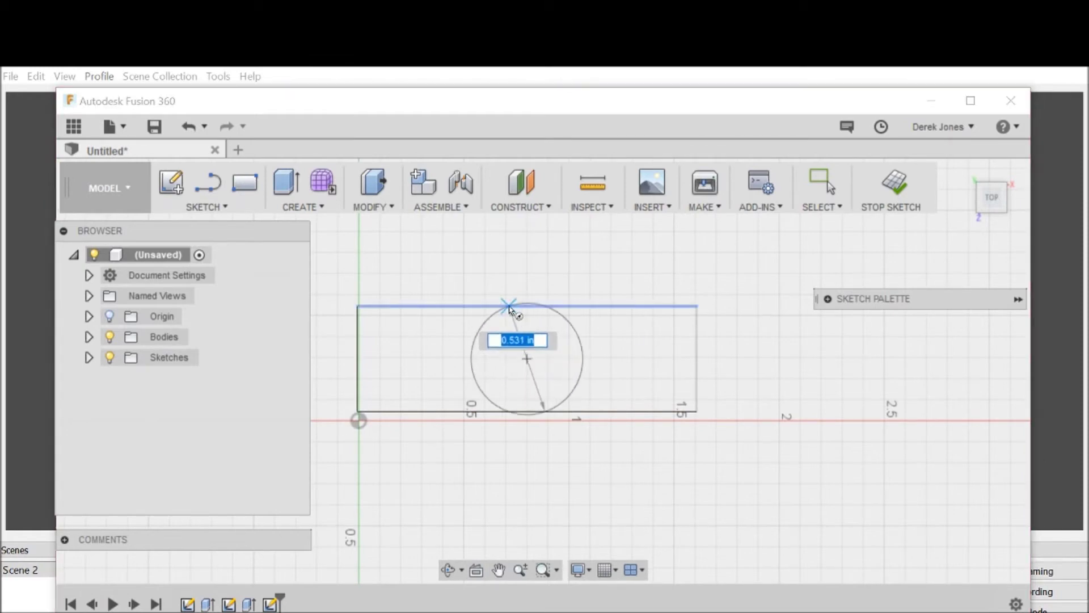
left_click(518, 309)
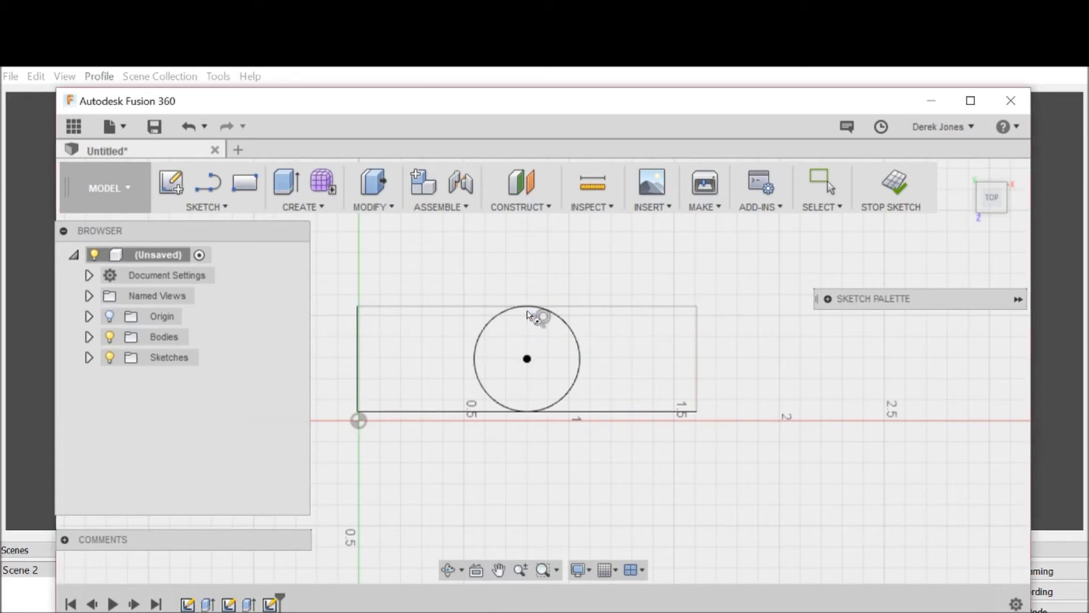
Extrude the circle 1.00 in outward from the plate's back as a joined cylindrical handle
left_click(1005, 211)
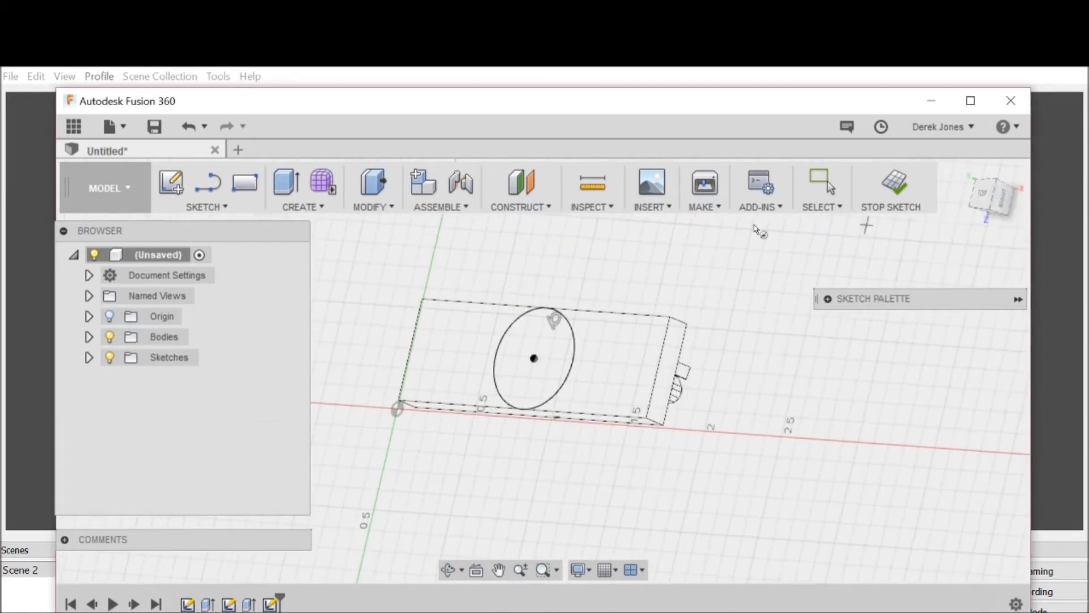
left_click(392, 211)
left_click(389, 222)
left_click(528, 355)
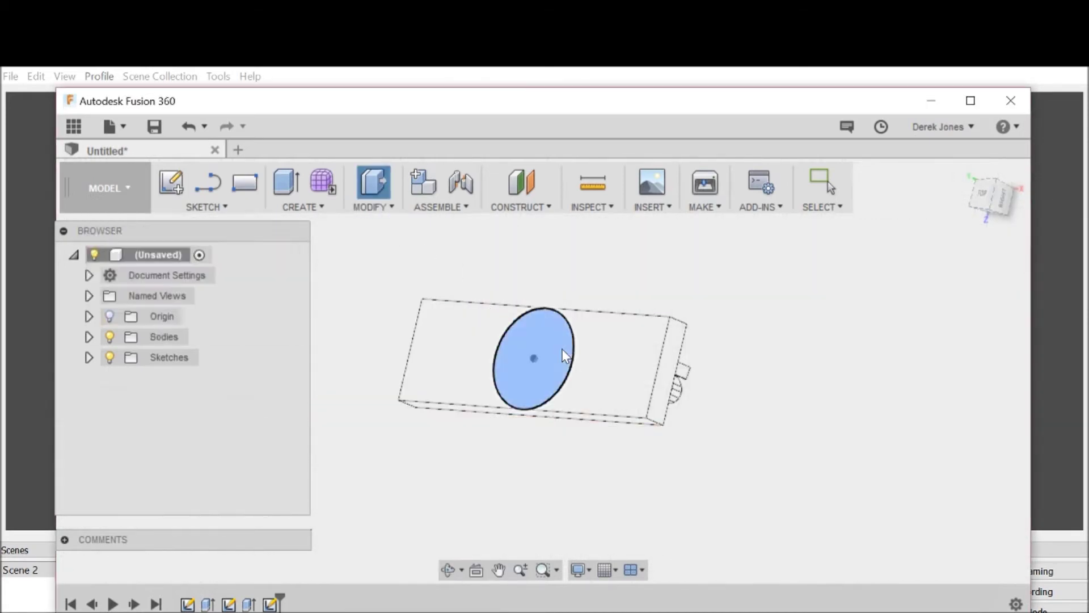
left_click_drag(528, 354, 387, 296)
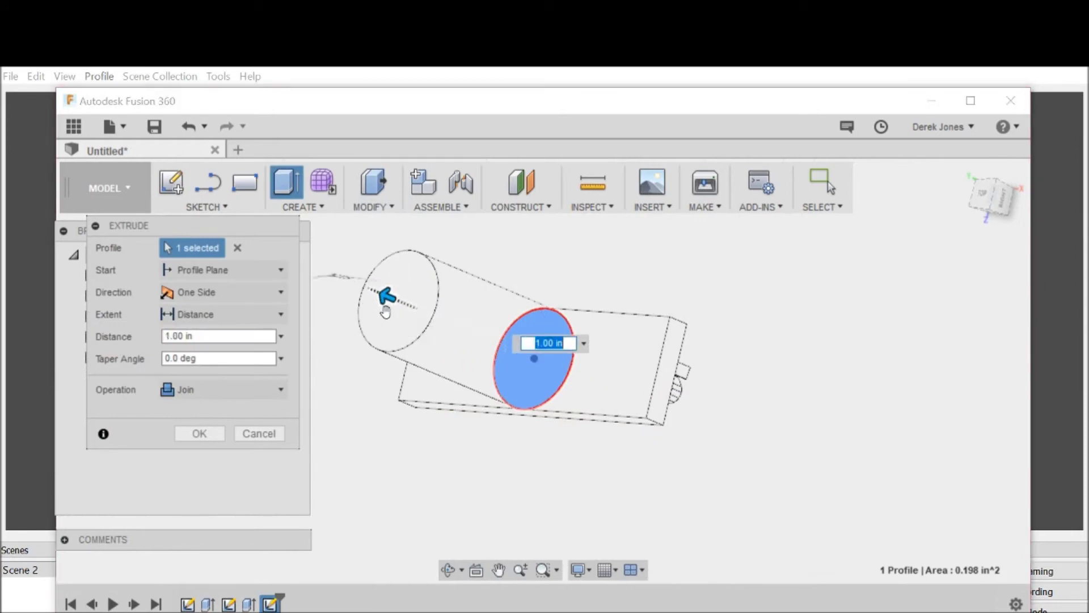
key("Return")
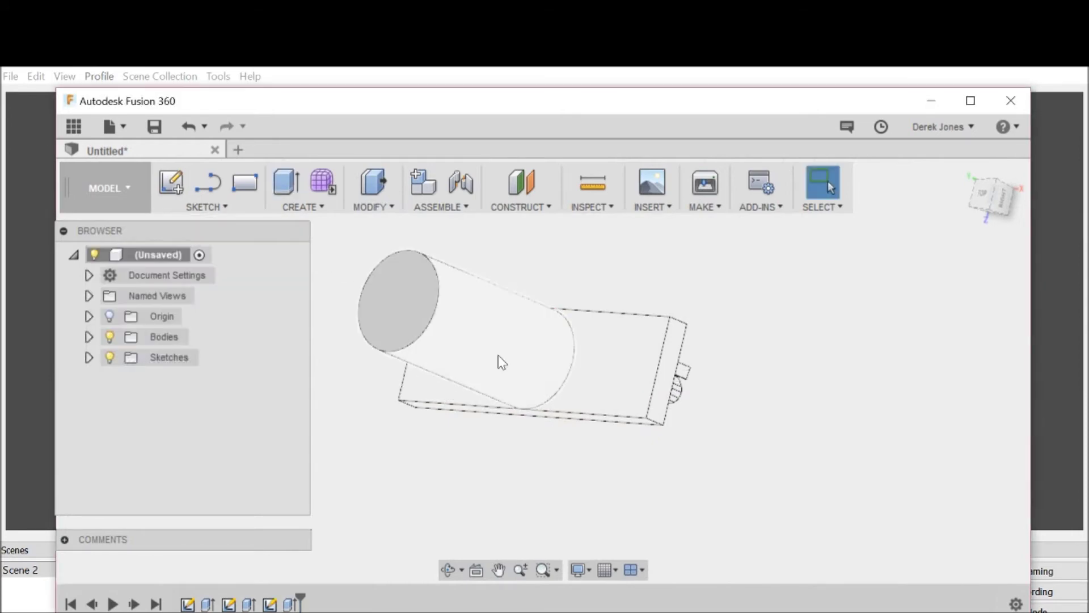
Start a constant-radius fillet on the handle's free end edge, trying radii of 0.2 in and 0.5 in
left_click(373, 206)
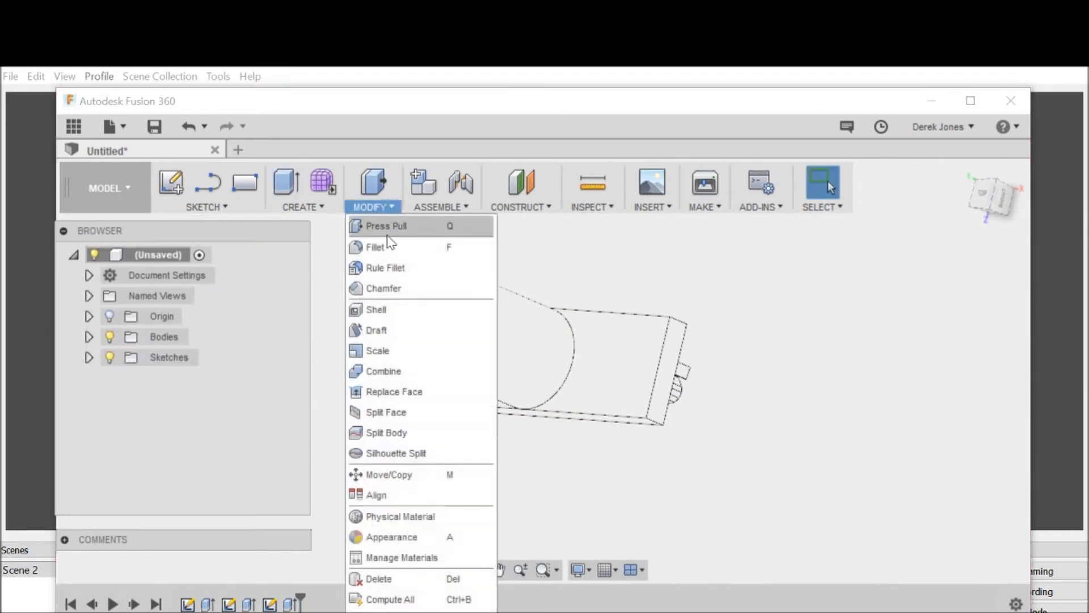
left_click(391, 244)
left_click(436, 288)
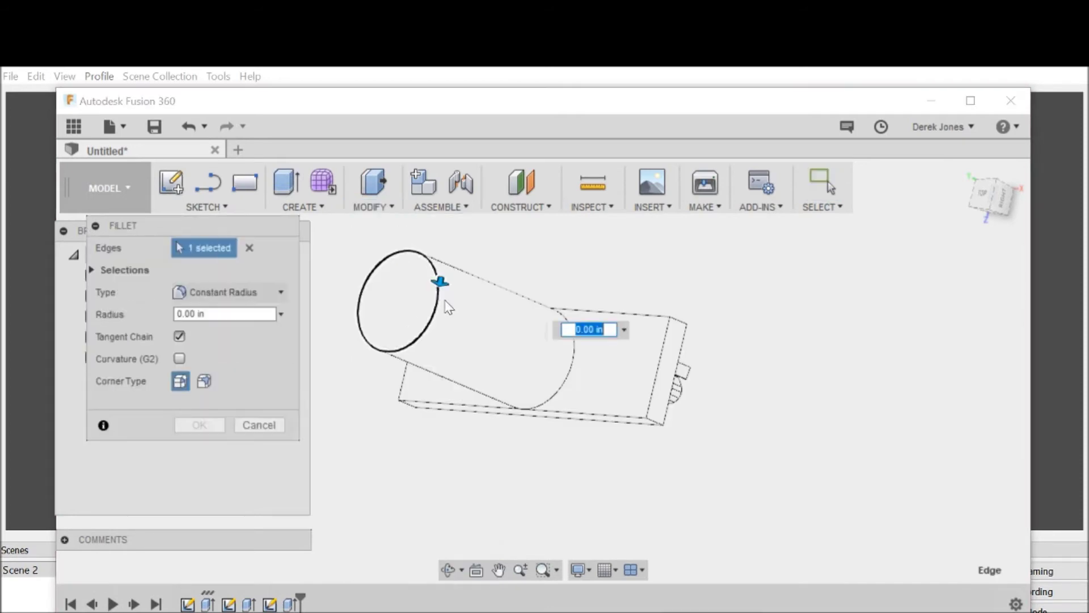
type("0.2")
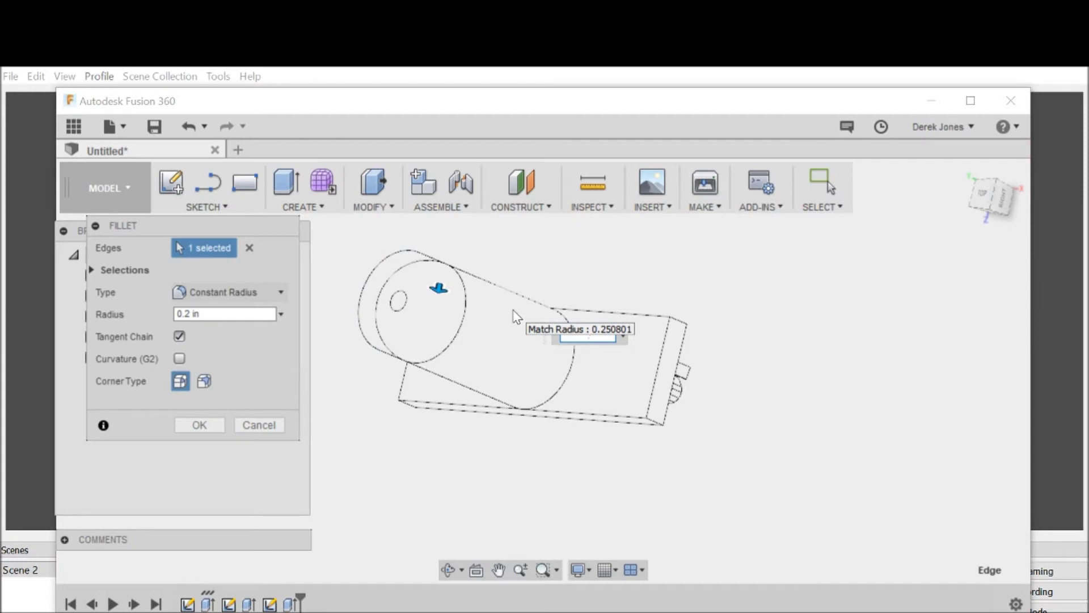
type(".5")
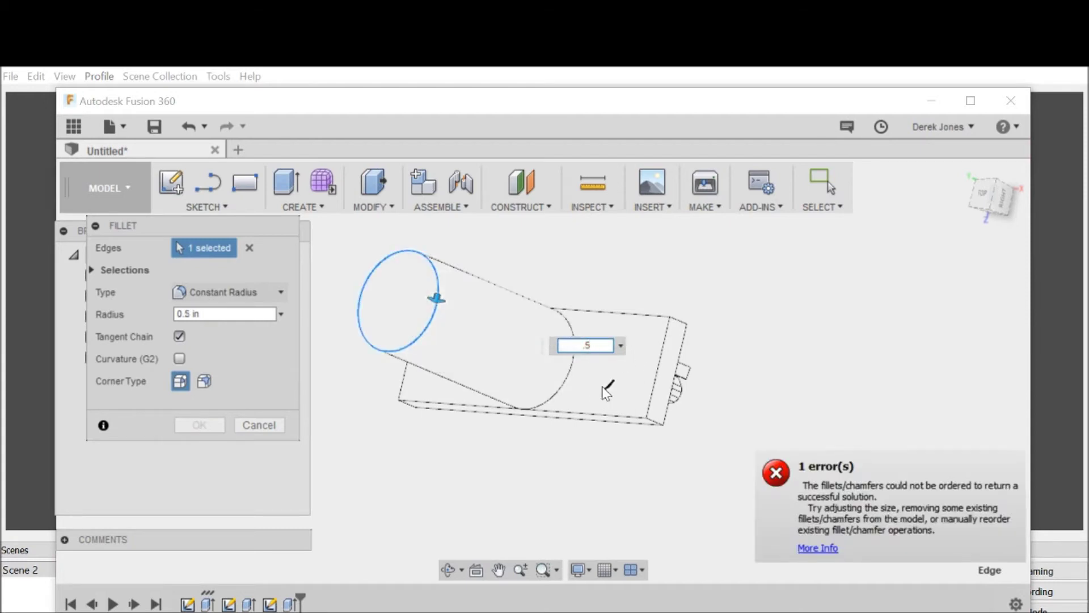
Add the handle's base edges and the plate's two short back edges to the fillet, try 0.3 in, and apply a 0.2 in radius
left_click(569, 375)
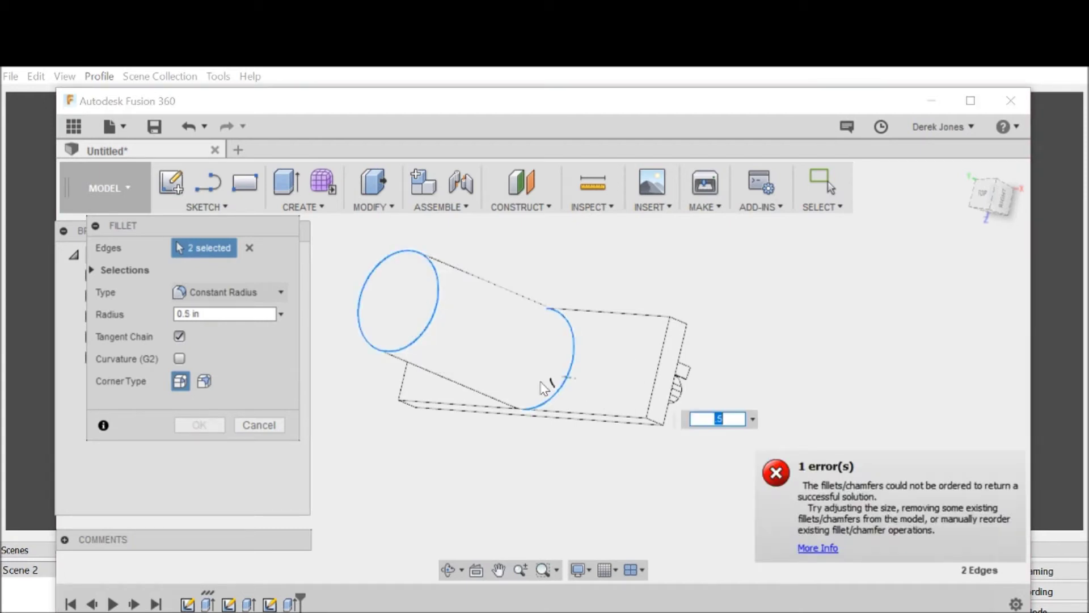
left_click(497, 393)
left_click(402, 388)
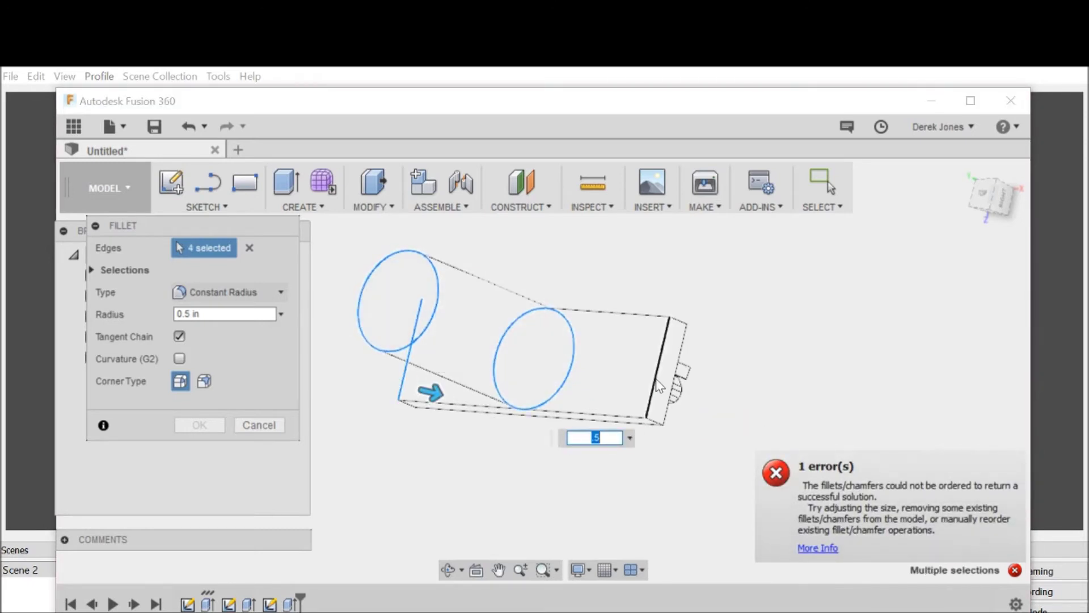
left_click(657, 386)
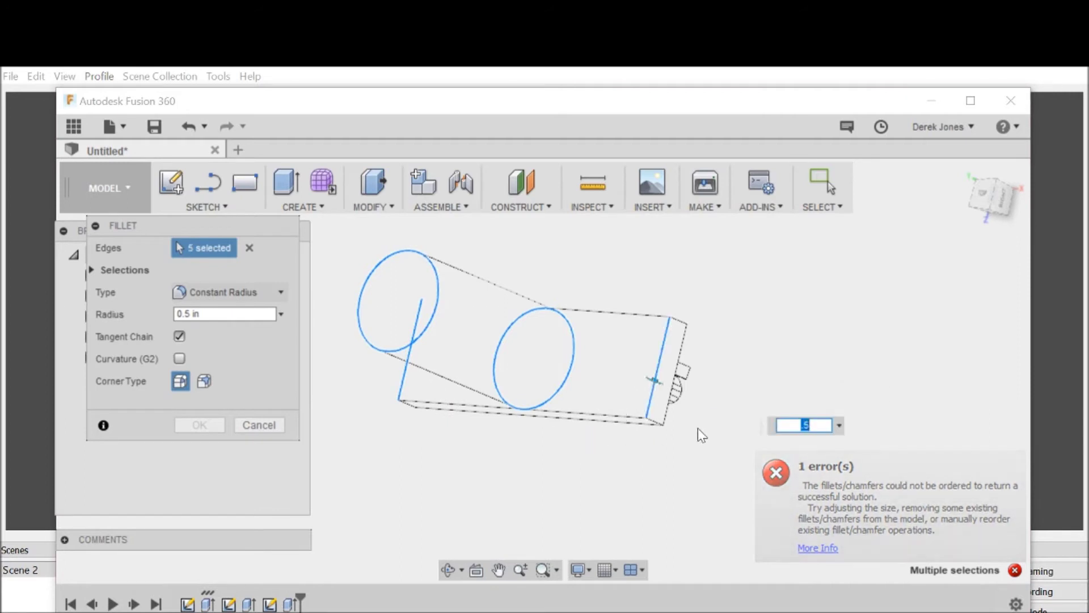
type(".3")
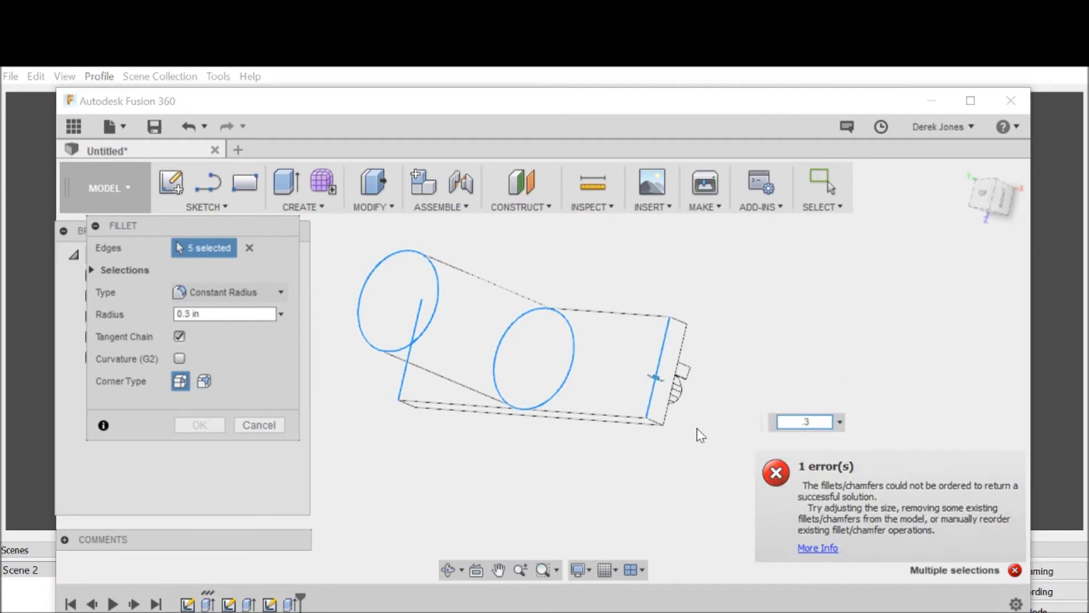
left_click(994, 188)
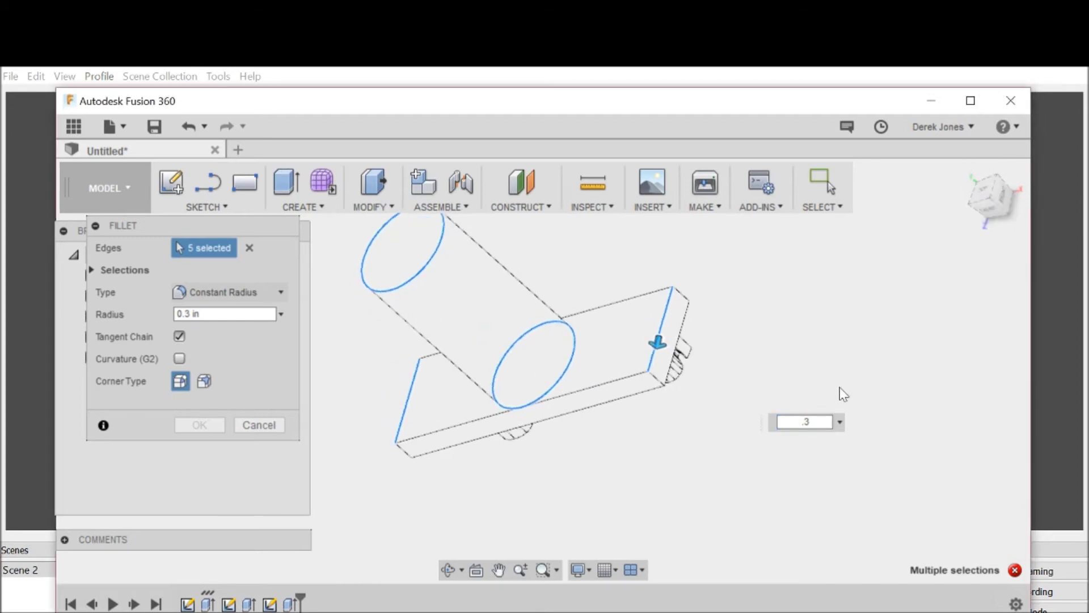
type(".2")
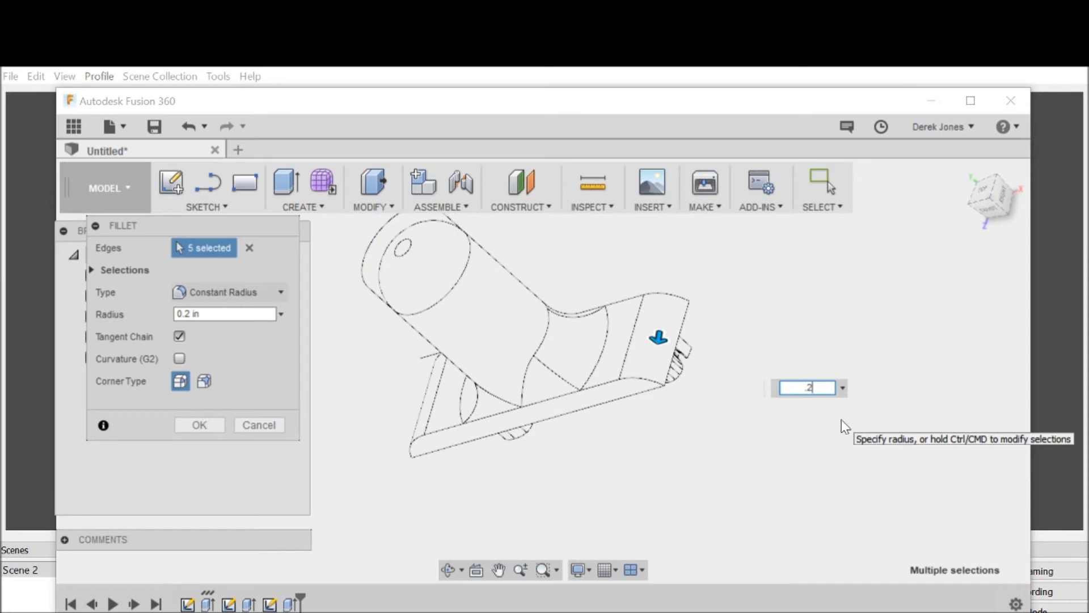
key("Return")
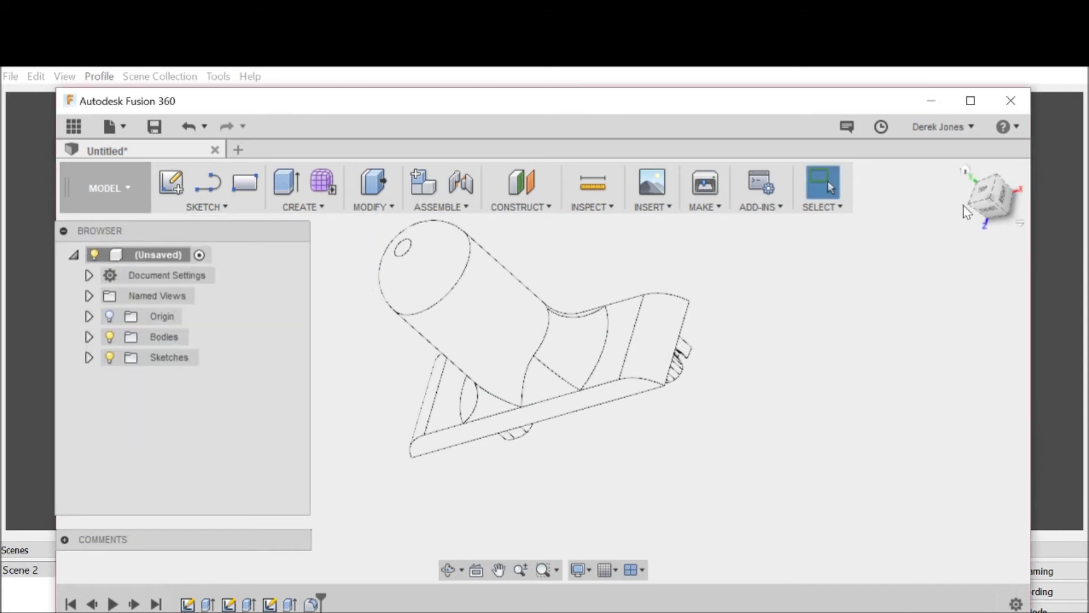
Apply the plastic physical material Laminate, Blue, Matte from the Fusion 360 Material Library to the model and collapse the material settings
mouse_move(976, 202)
left_mouse_down()
mouse_move(993, 176)
mouse_move(965, 187)
mouse_move(988, 204)
left_mouse_up()
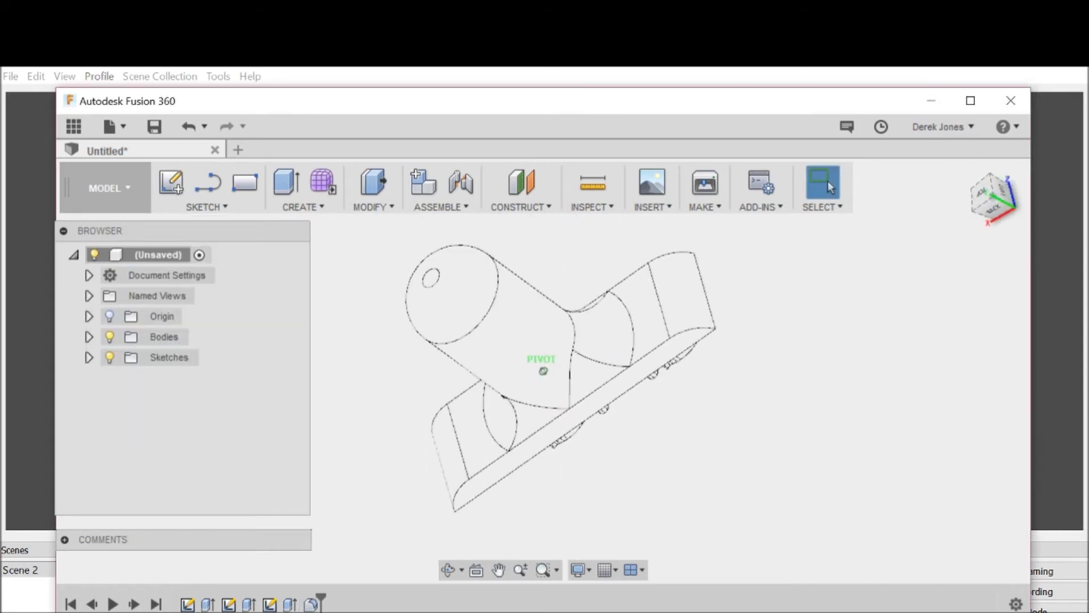
middle_click_drag(908, 187, 869, 156, "shift")
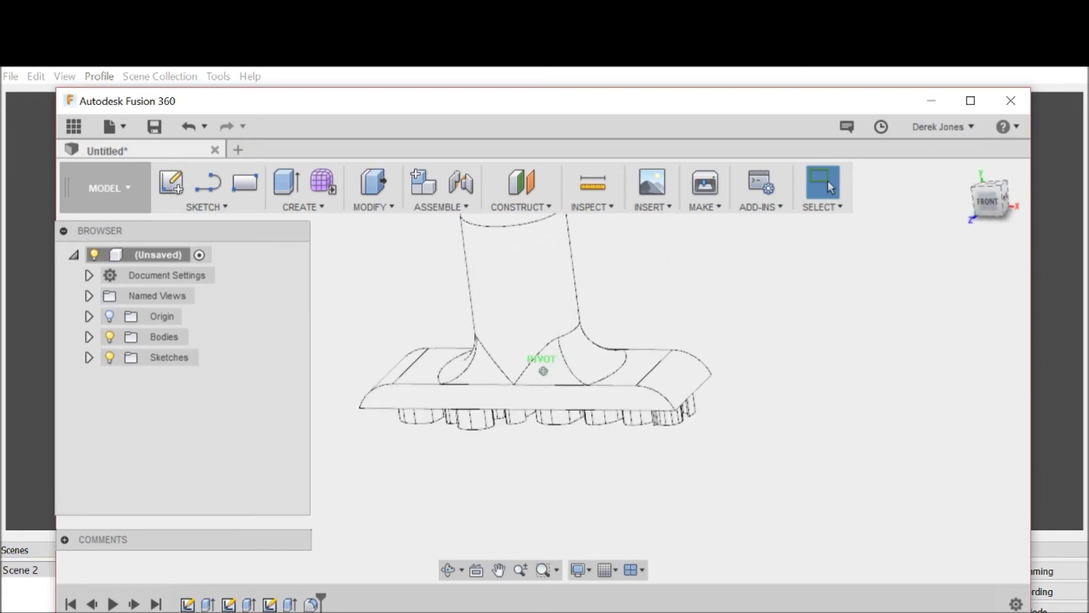
middle_click_drag(543, 372, 557, 387, "shift")
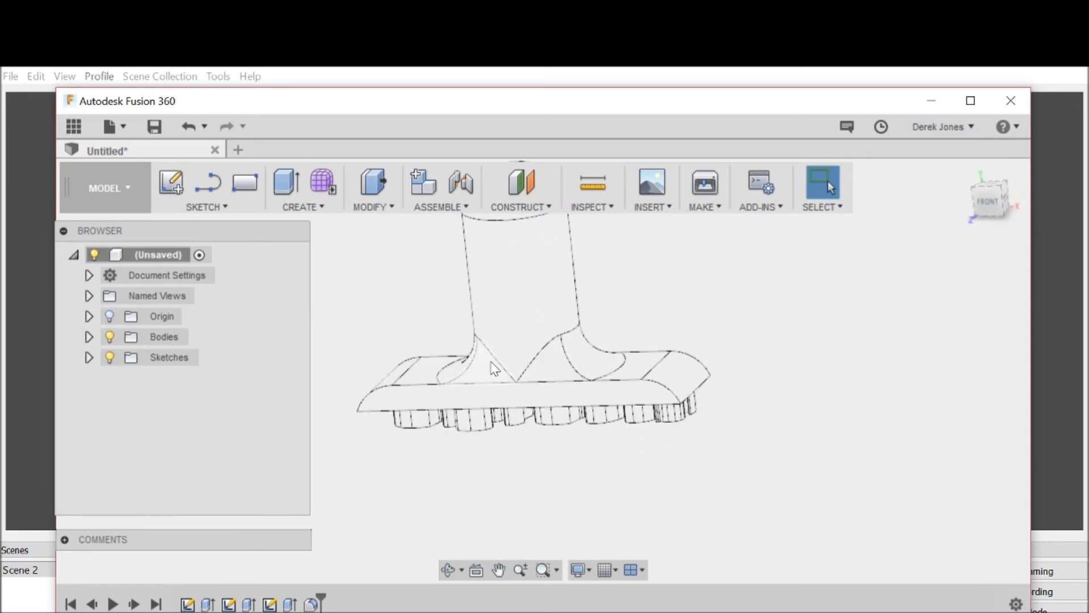
mouse_move(986, 200)
left_mouse_down()
mouse_move(942, 221)
mouse_move(914, 215)
mouse_move(897, 193)
left_mouse_up()
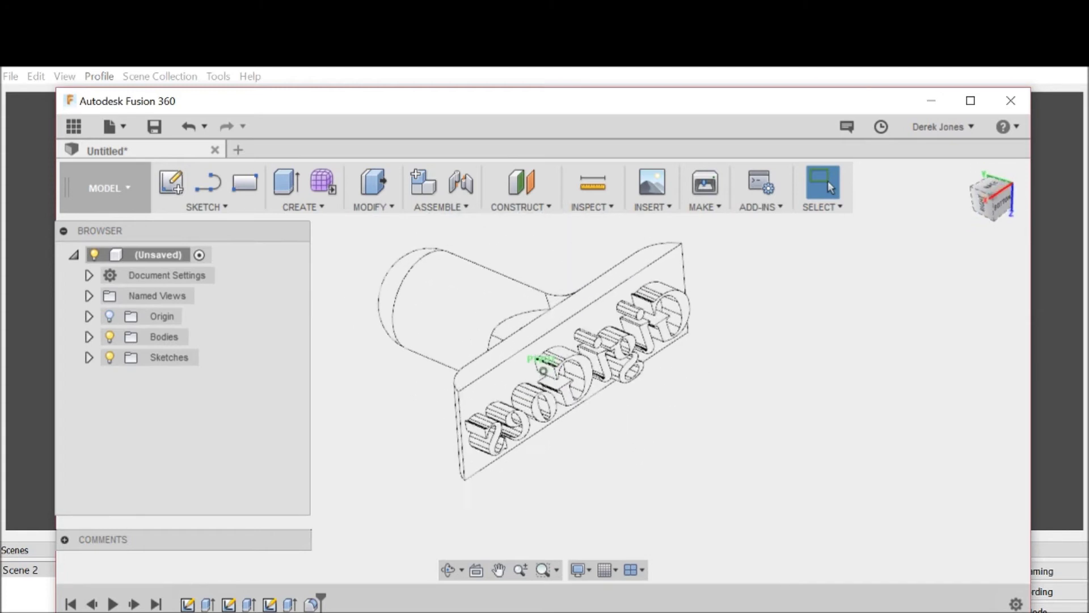
middle_click_drag(828, 238, 805, 240, "shift")
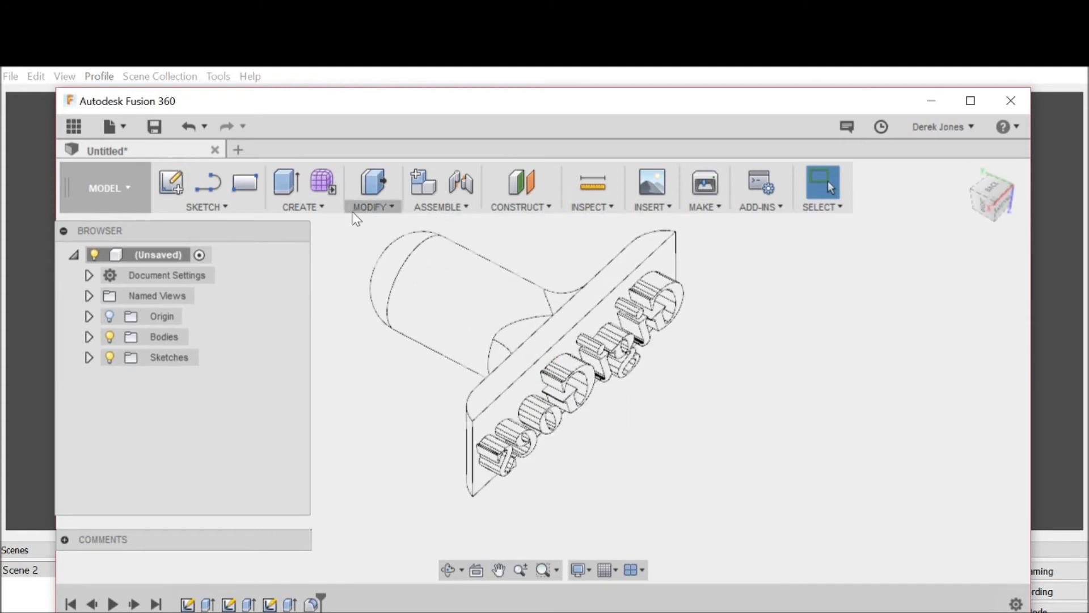
left_click(321, 207)
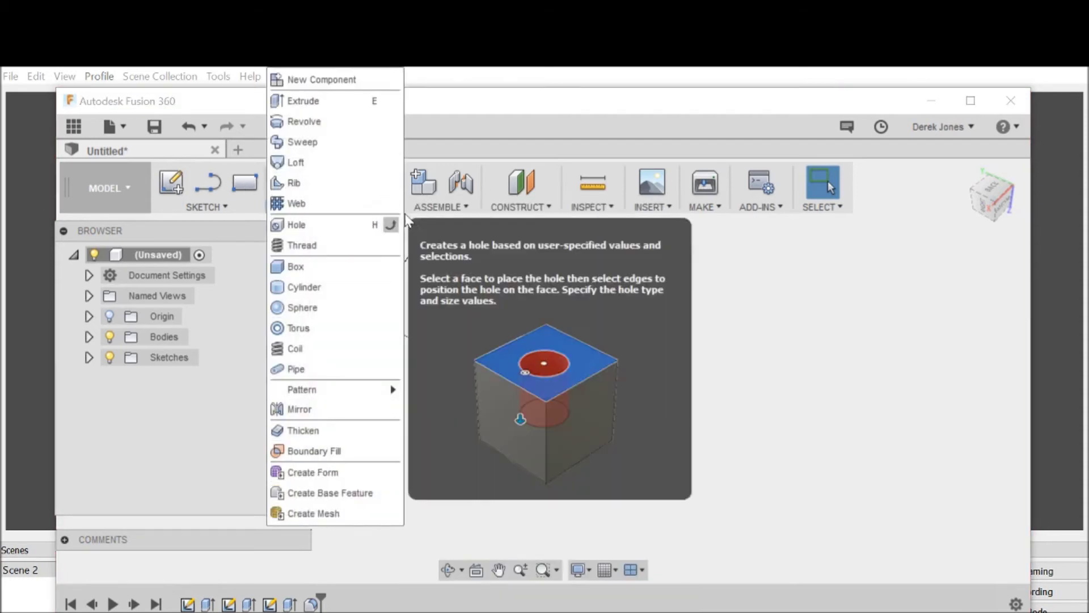
mouse_move(372, 207)
left_click(387, 515)
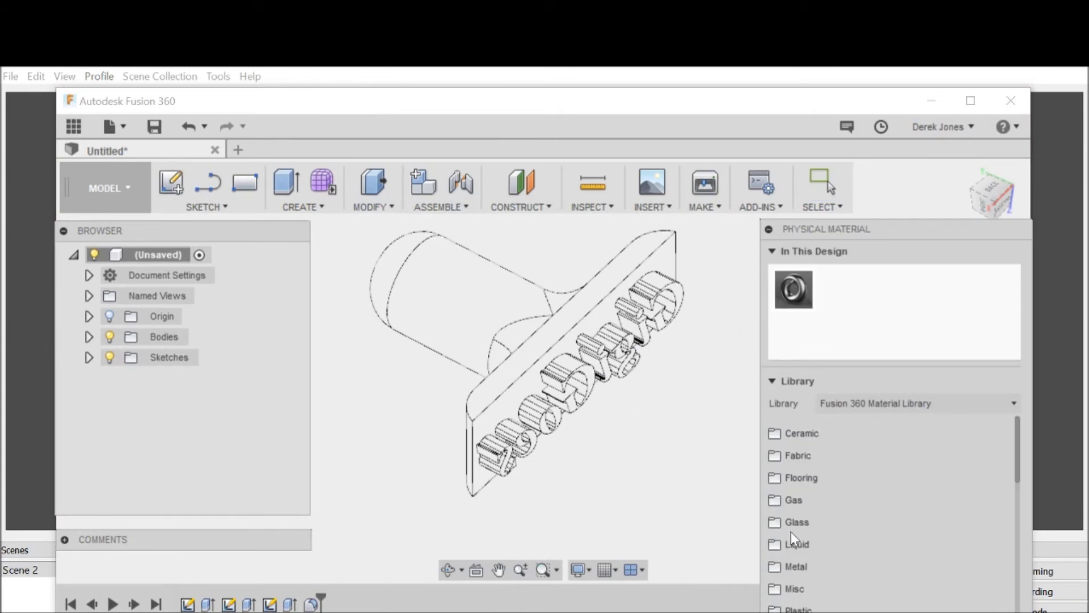
left_click(814, 608)
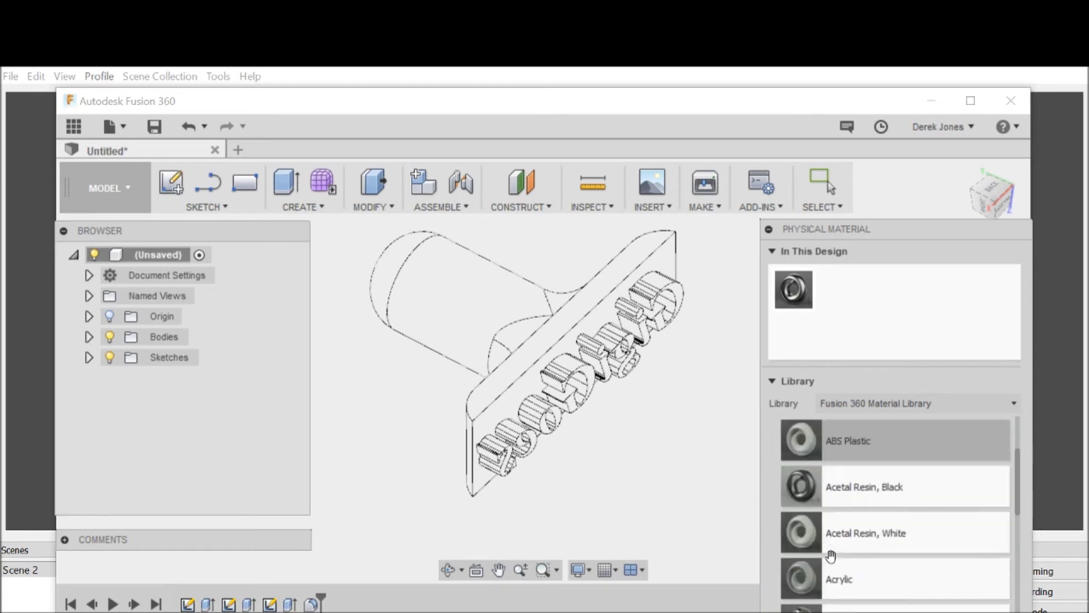
scroll(820, 539, "down", 6)
left_click_drag(808, 507, 587, 360)
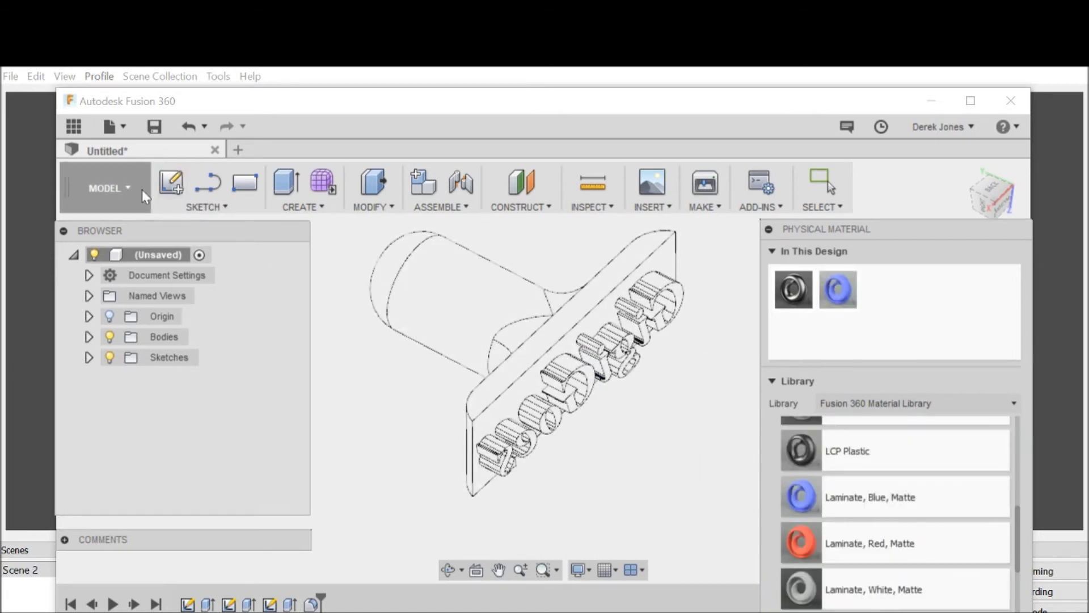
left_click(769, 229)
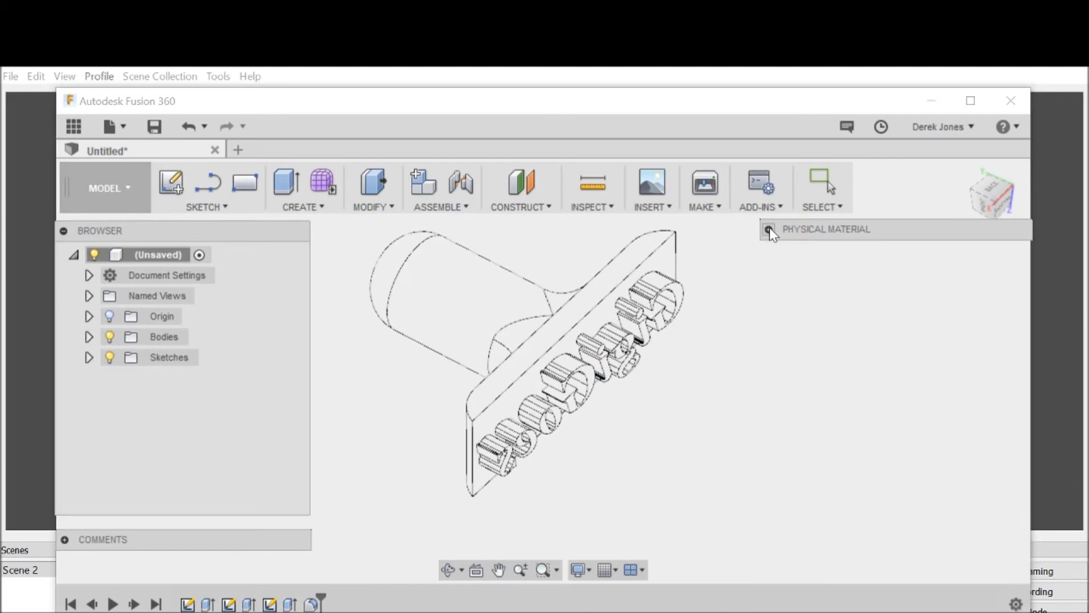
Switch to the Render workspace and raise the scene's environment brightness to about 4493 lx, inspecting the stamp's lettering side
left_click(109, 188)
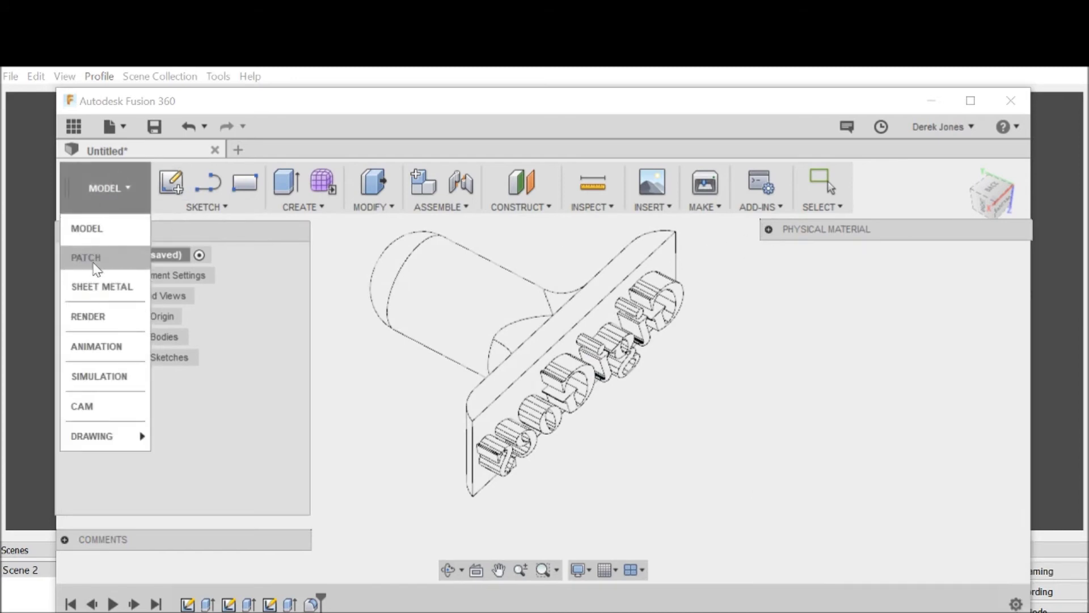
left_click(99, 316)
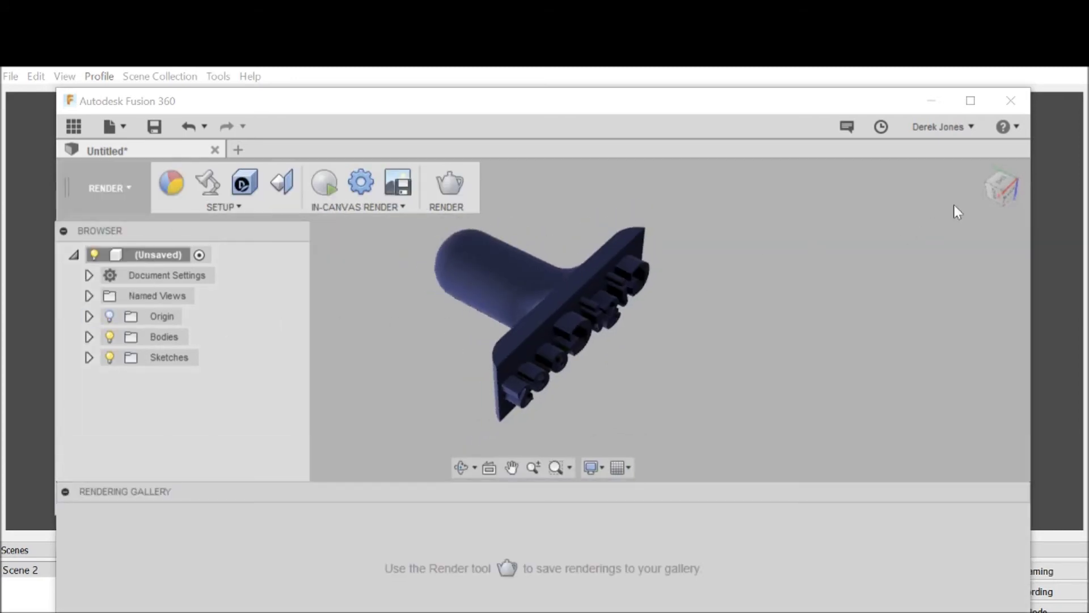
left_click_drag(997, 185, 972, 193)
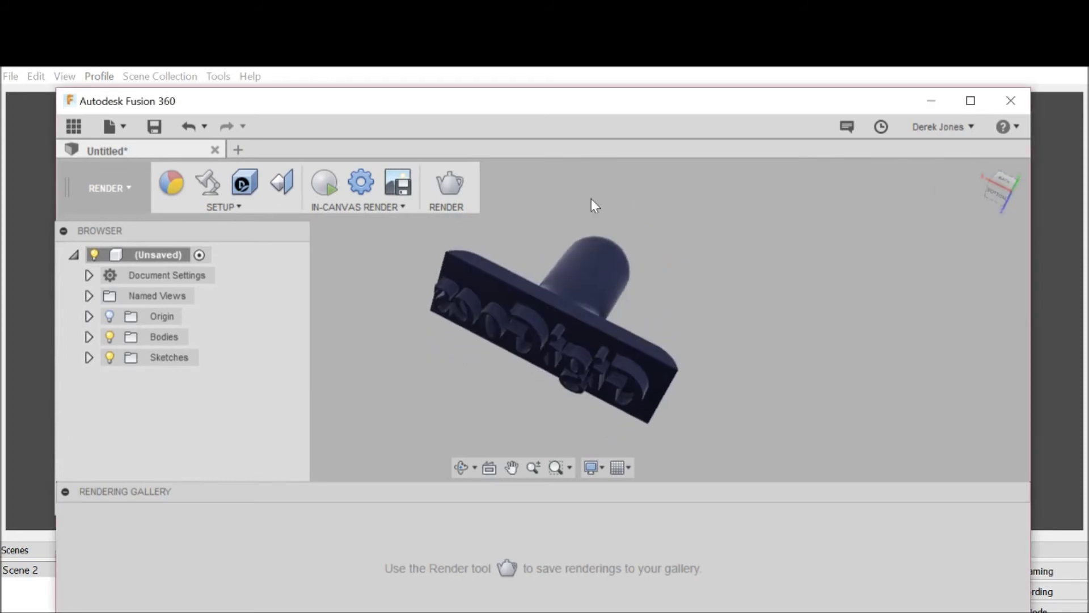
left_click(221, 190)
left_click(221, 193)
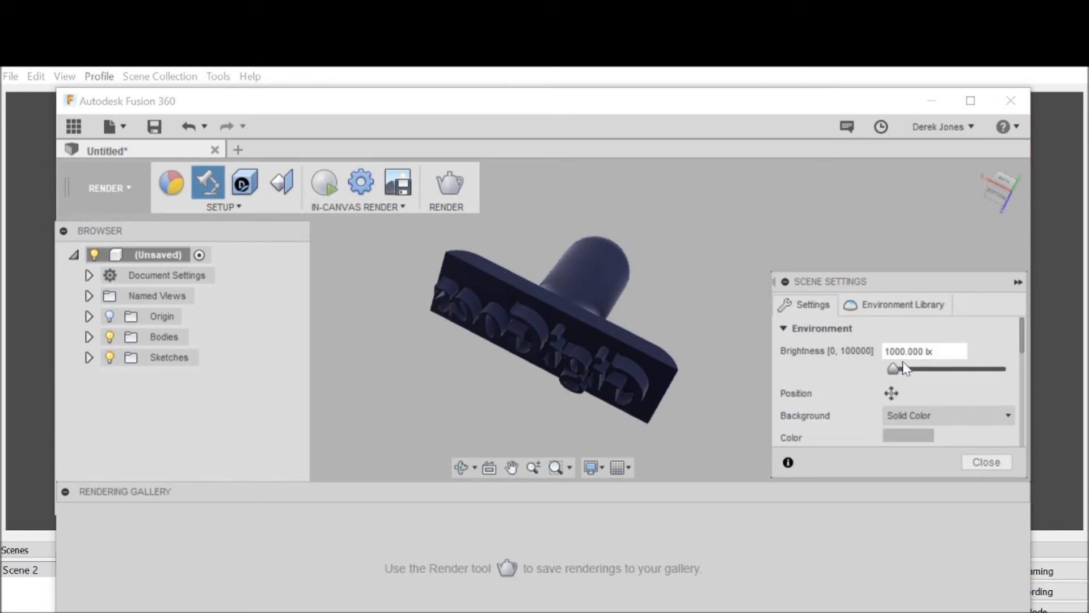
left_click_drag(897, 369, 914, 368)
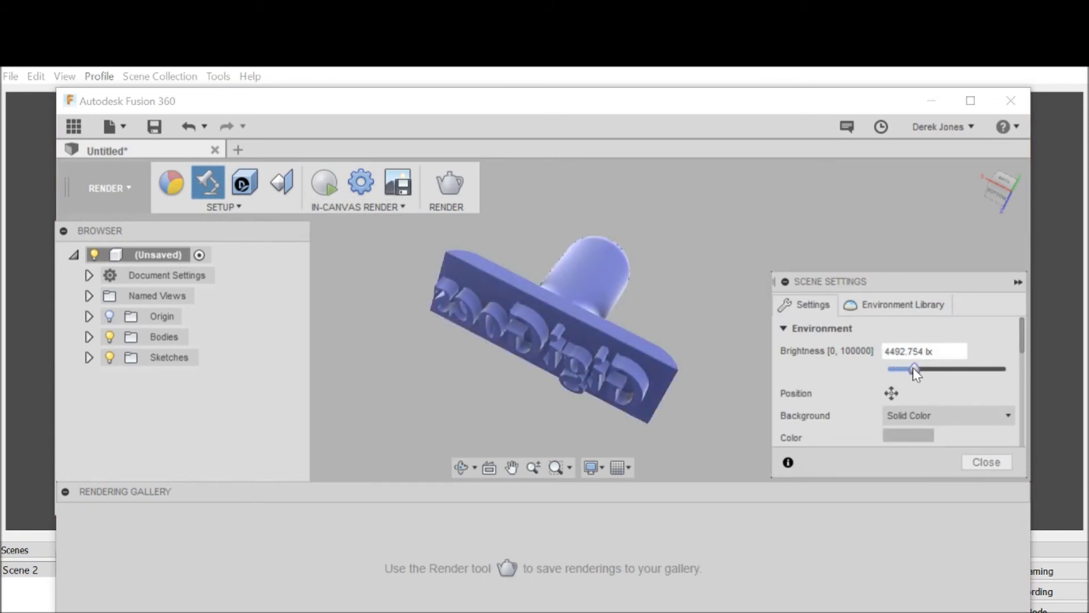
scroll(669, 347, "up", 3)
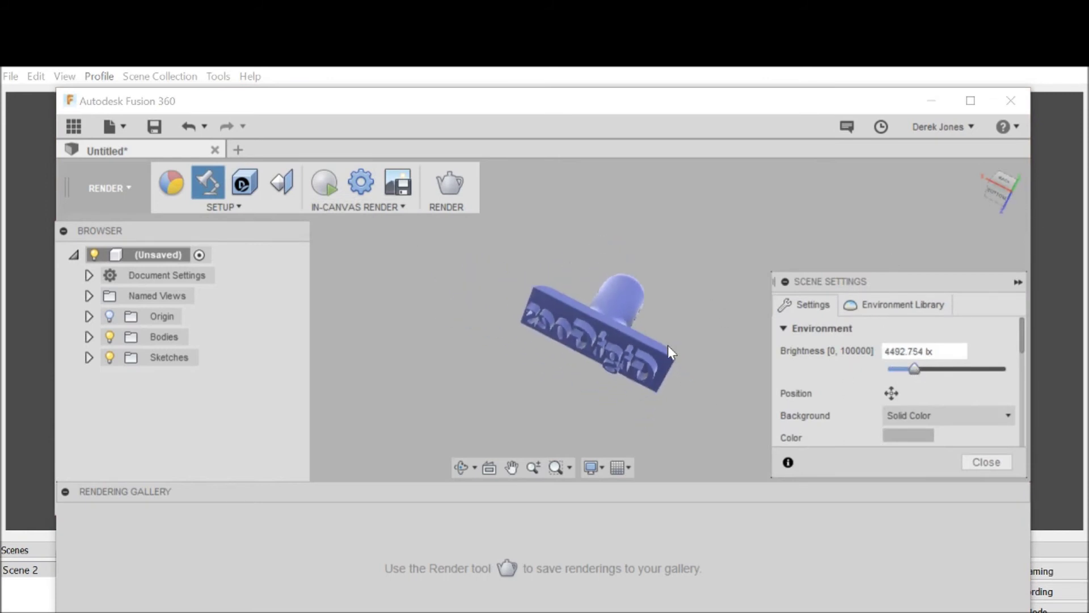
mouse_move(994, 193)
left_mouse_down()
mouse_move(1004, 167)
mouse_move(993, 188)
left_mouse_up()
middle_click_drag(542, 315, 543, 313, "shift")
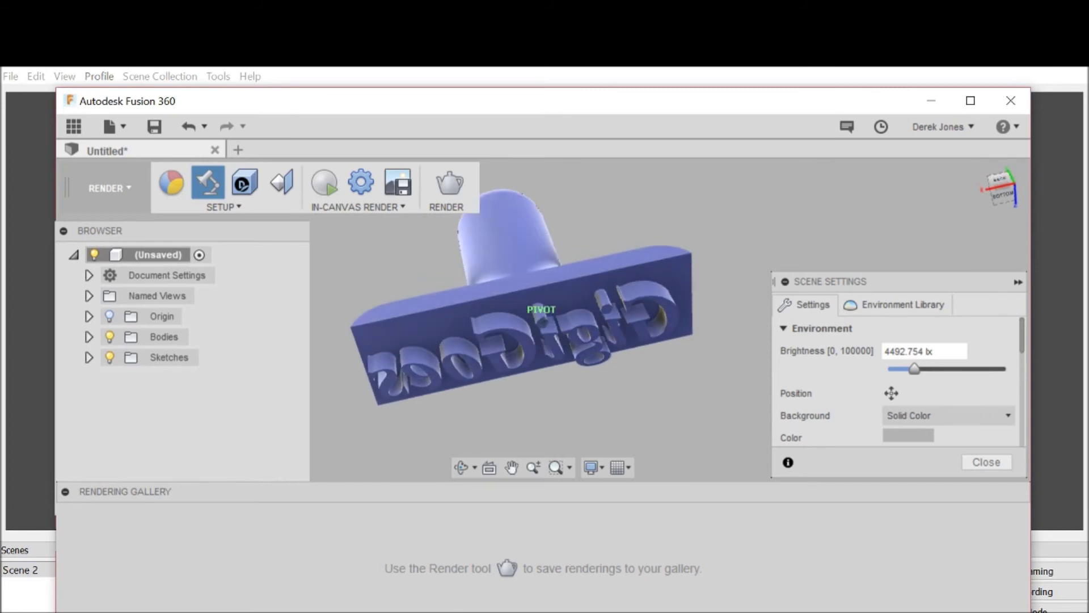
key("alt+Tab")
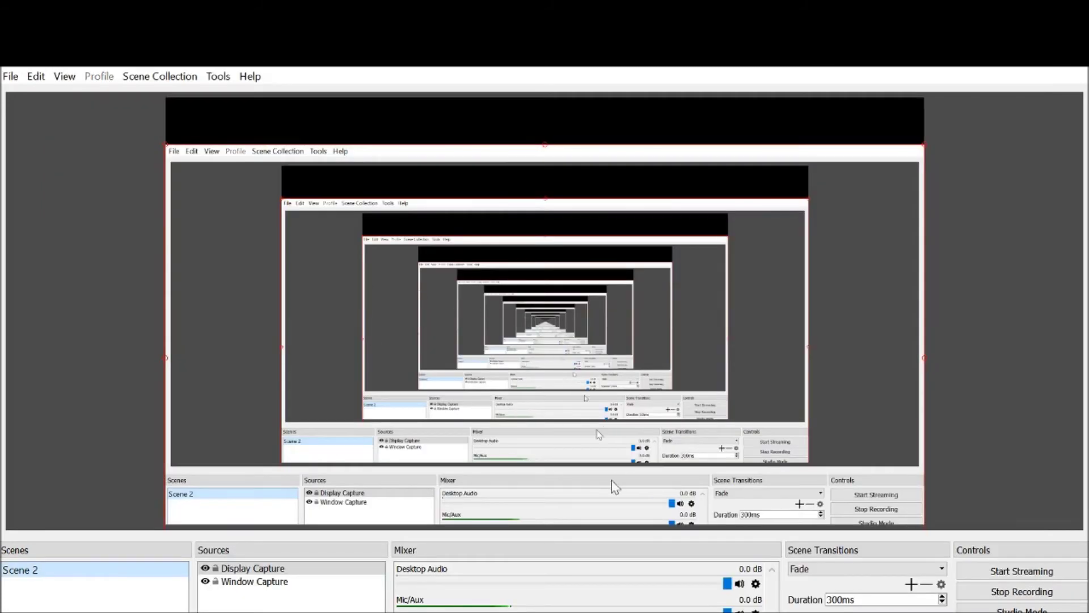
key("super")
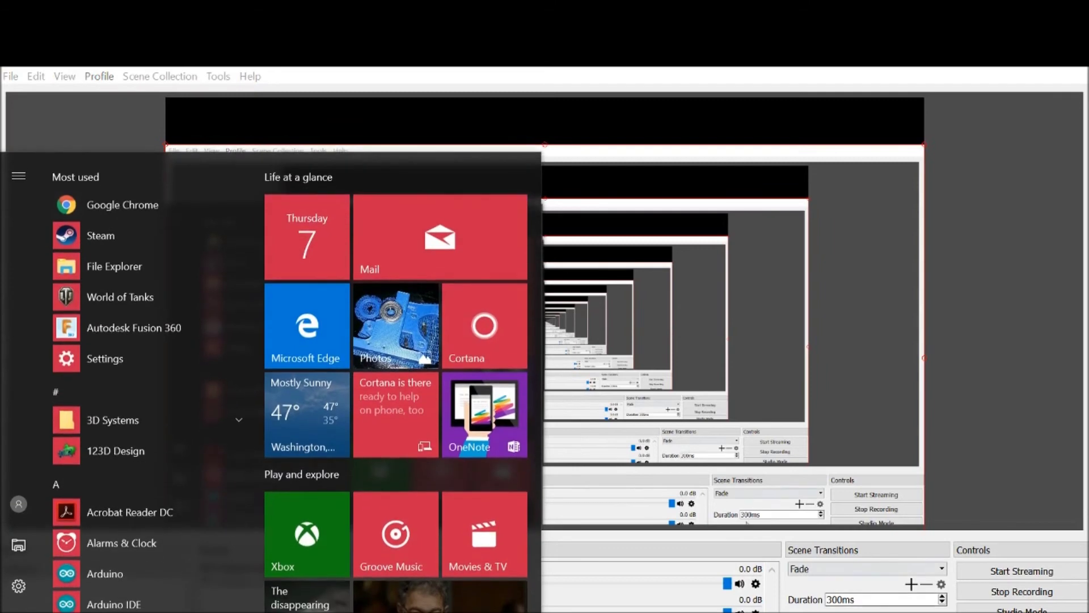
key("alt+Tab")
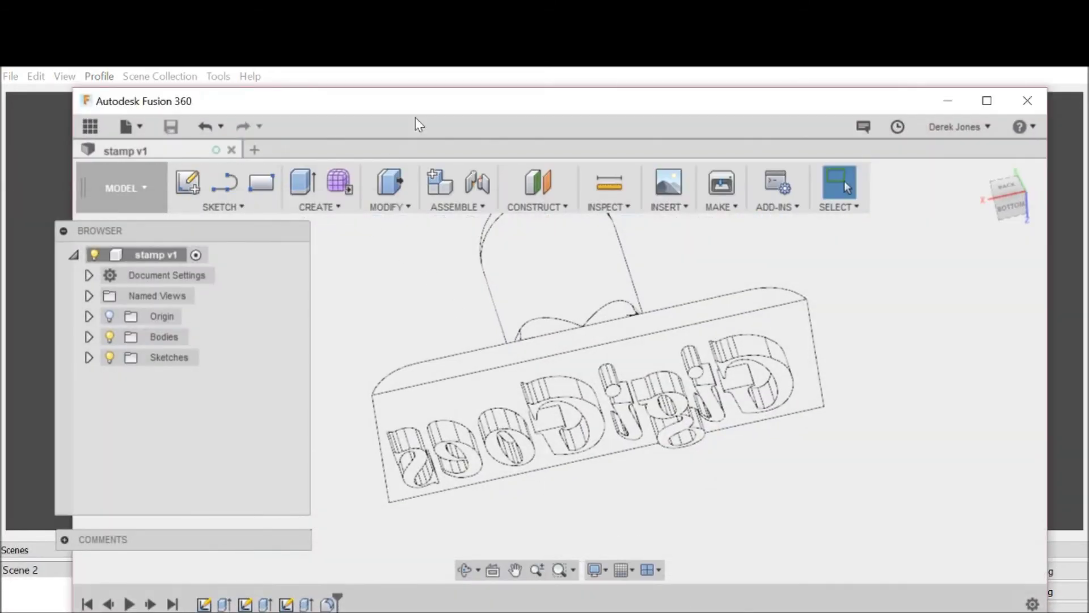
left_click_drag(417, 103, 401, 101)
scroll(559, 413, "down", 3)
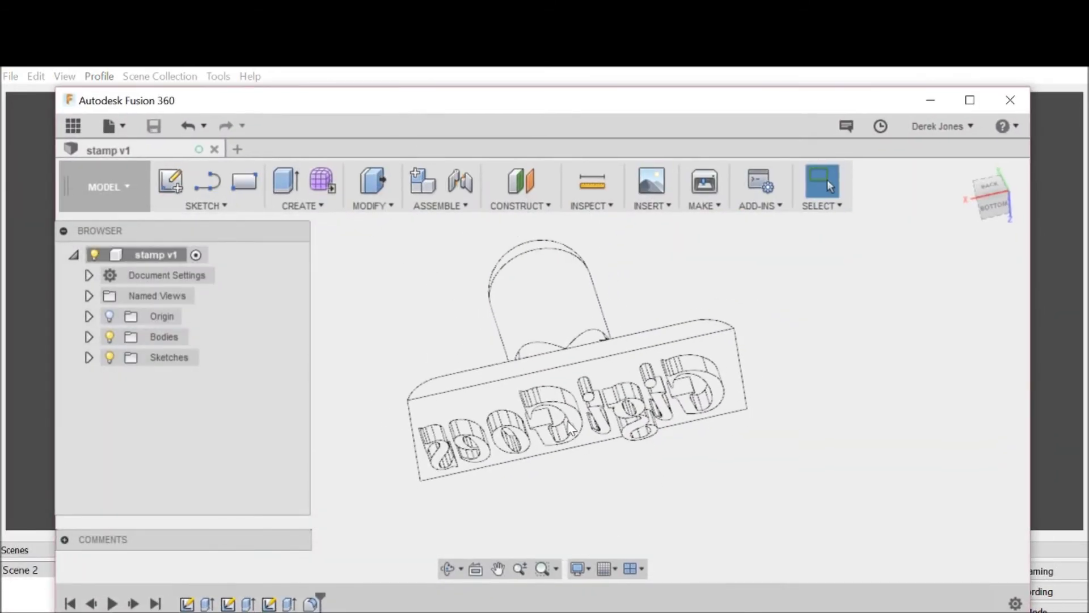
left_click_drag(252, 231, 266, 232)
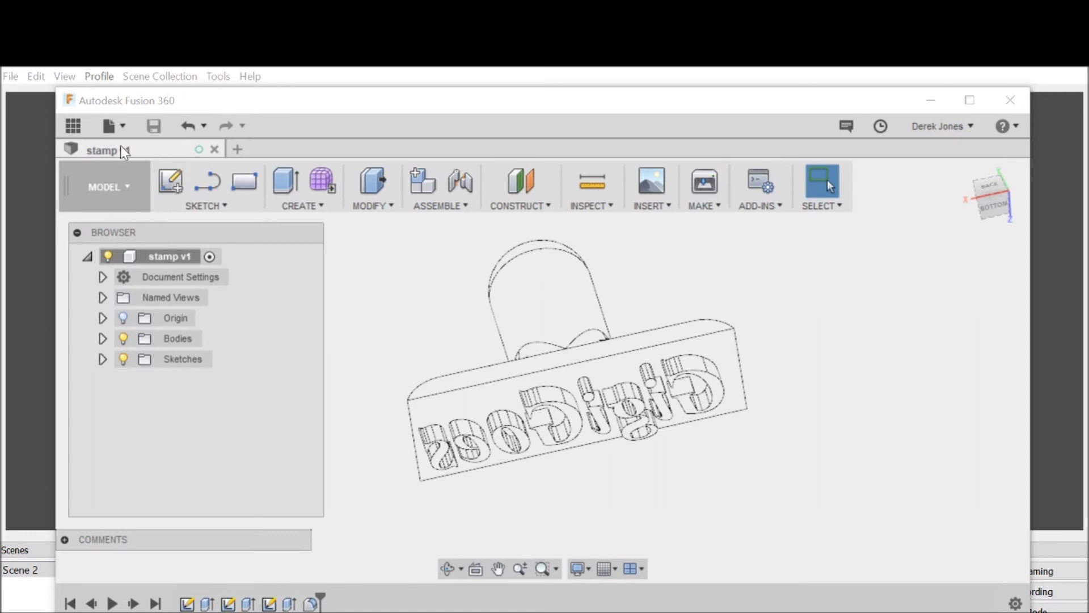
Save the whole stamp v1 component as a Binary STL with High refinement, named stamp v1, in the kabobow folder on the Desktop
right_click(169, 257)
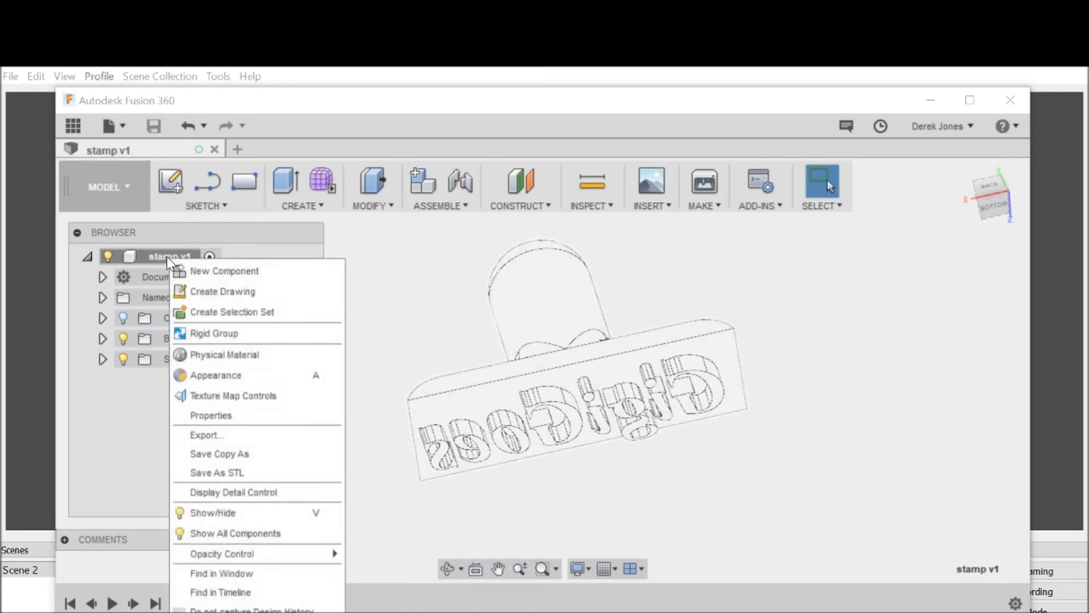
left_click(260, 473)
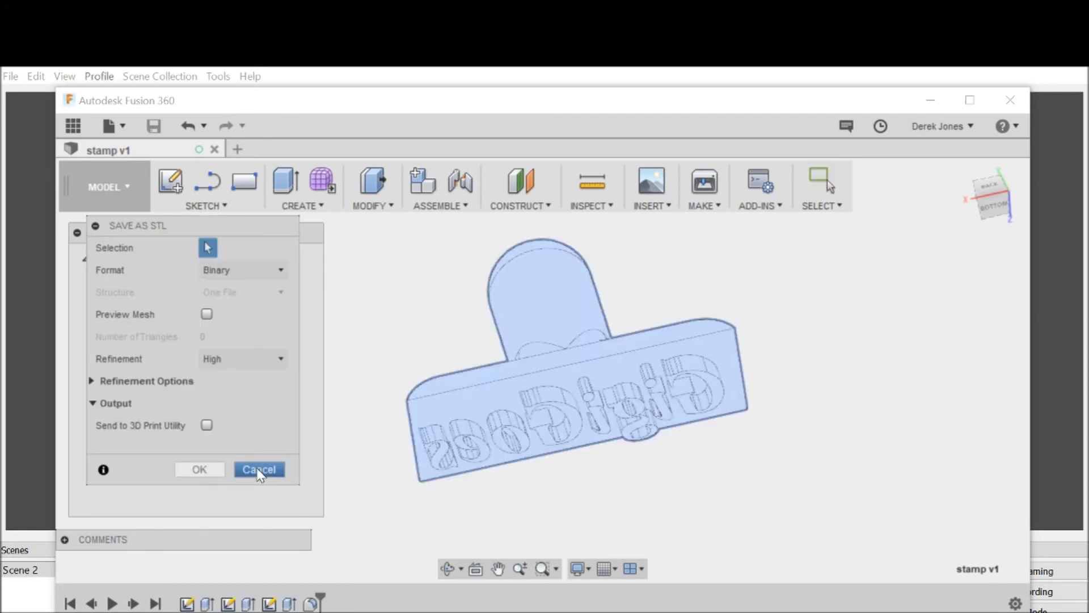
left_click_drag(240, 231, 678, 233)
left_click(689, 276)
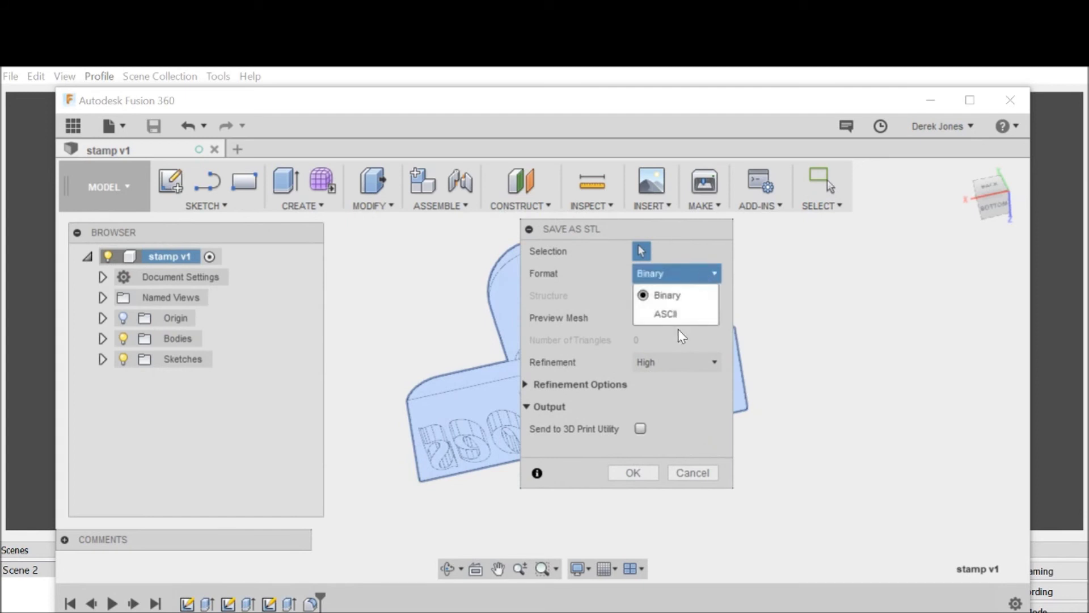
left_click(678, 273)
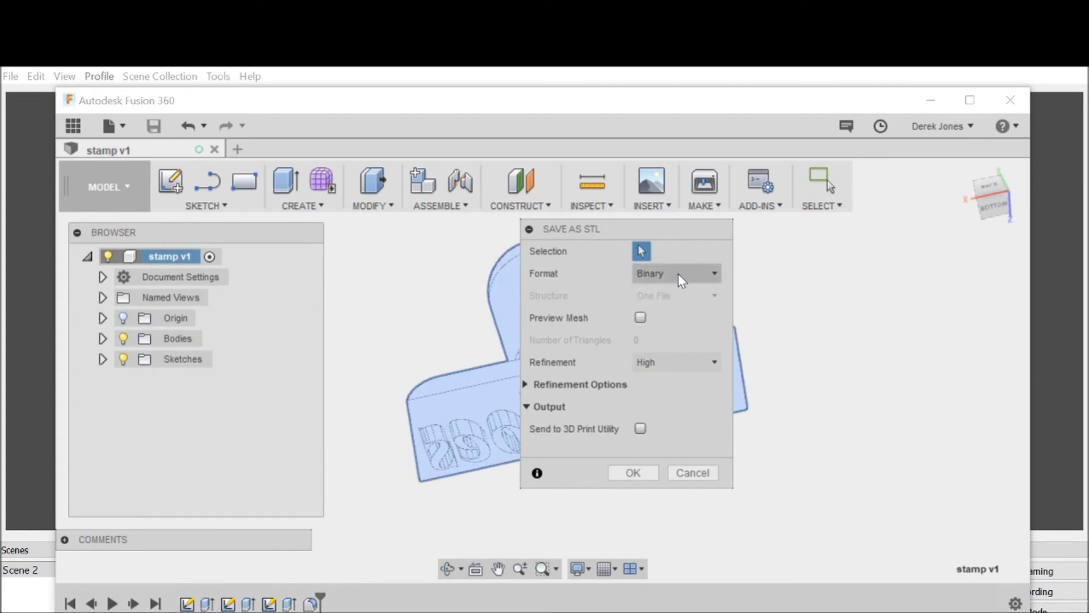
left_click(674, 363)
left_click(676, 363)
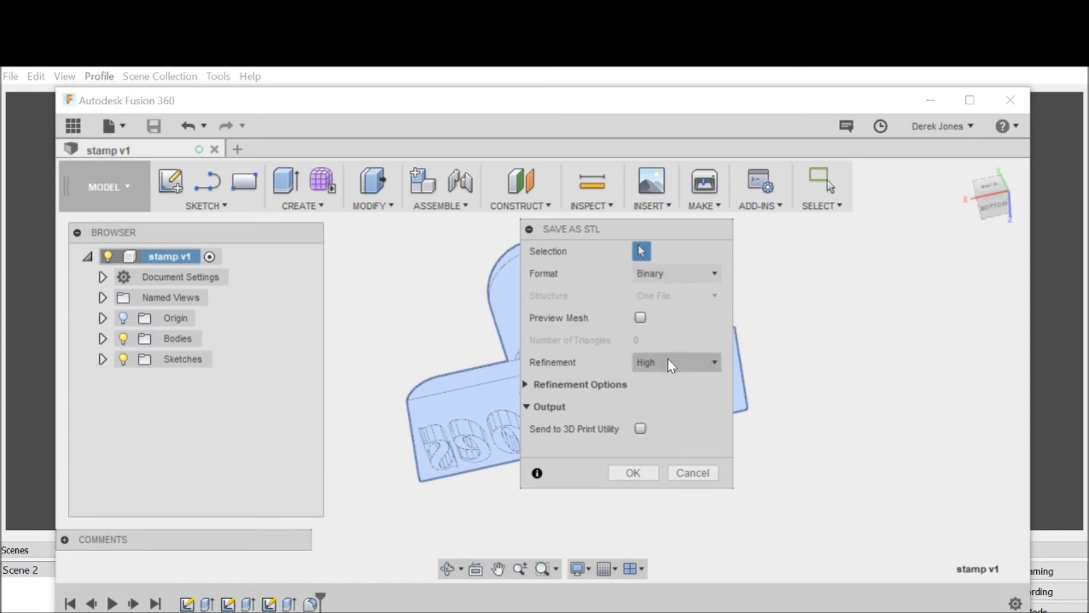
left_click(633, 473)
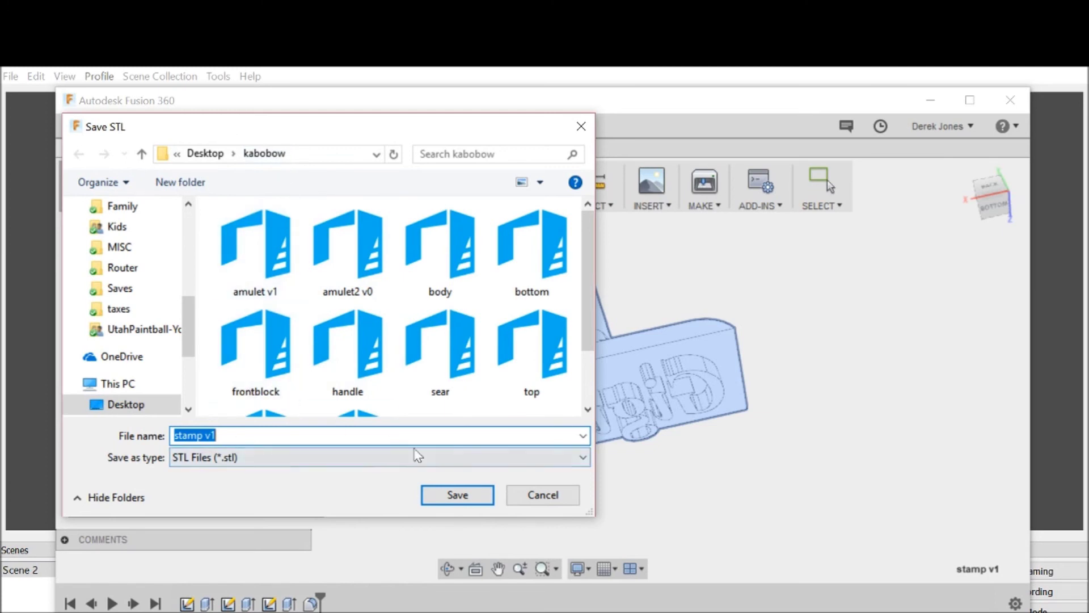
left_click(467, 496)
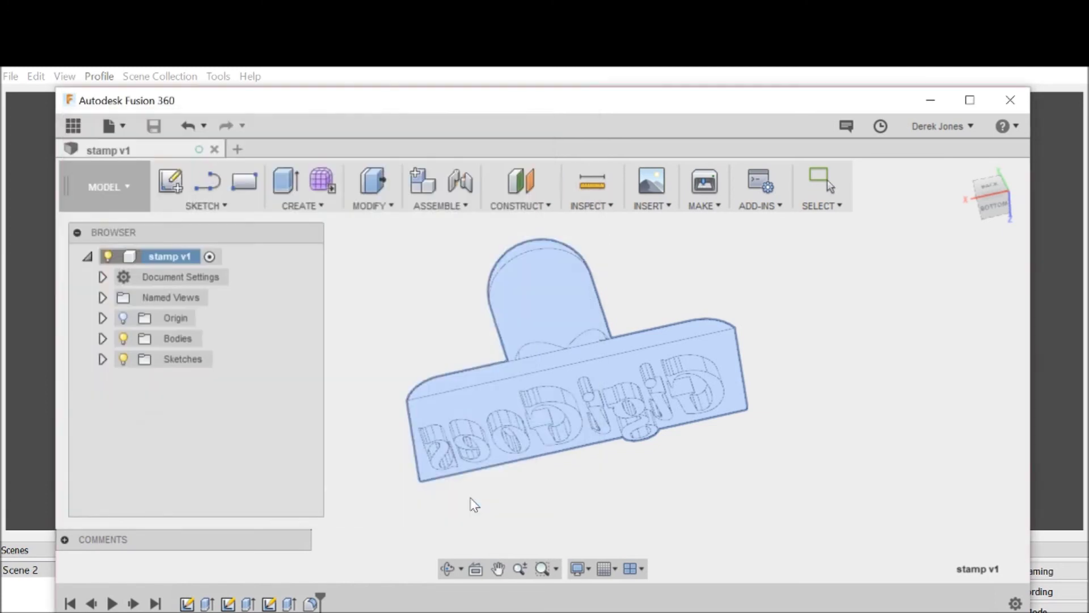